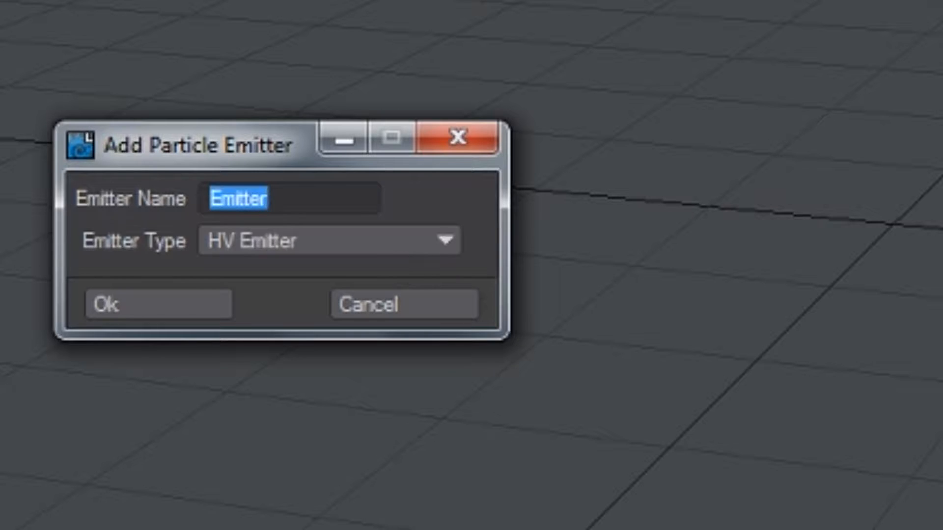
- Add a particle emitter of type HV Emitter with the name Emitter
left_click(310, 245)
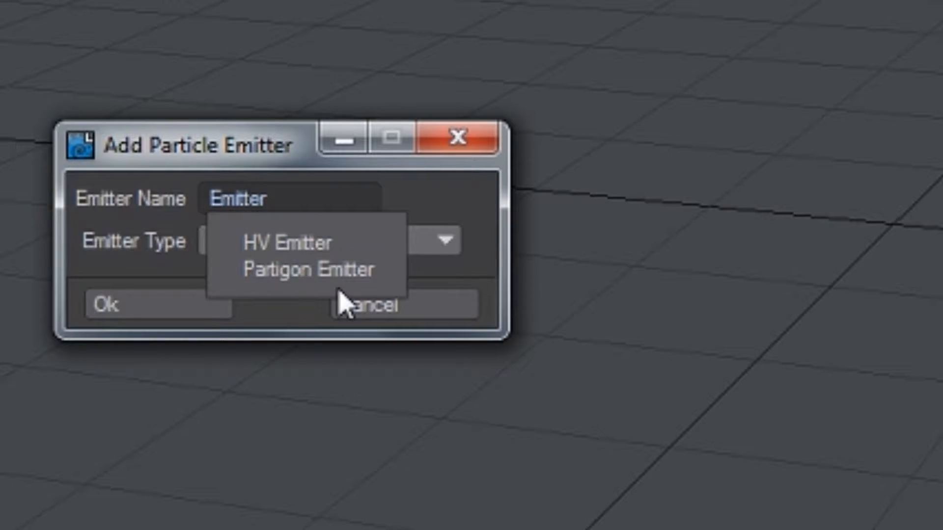
left_click(317, 241)
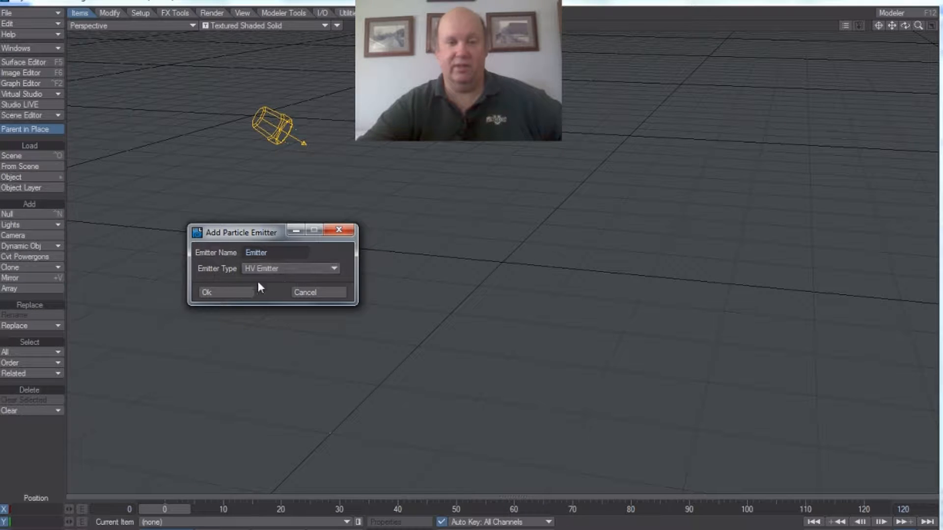
left_click(235, 292)
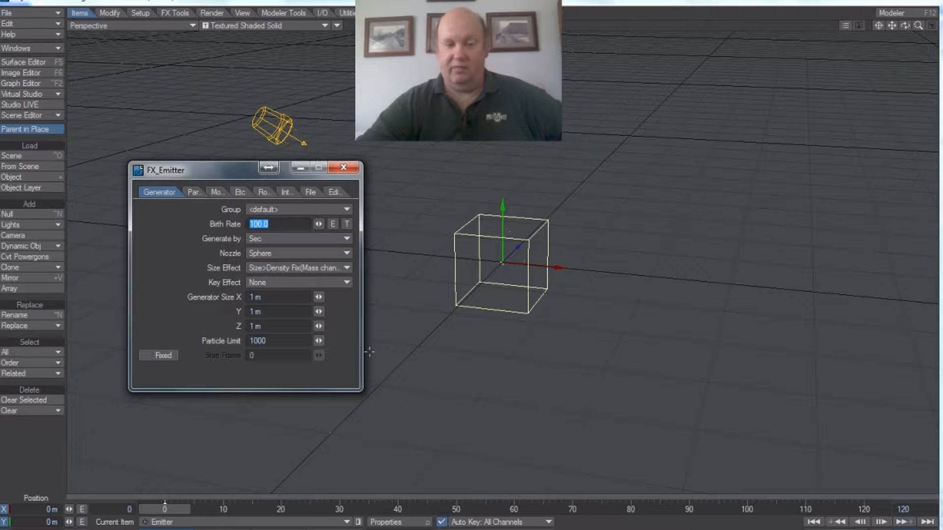
- Scrub through the timeline to preview the particle emission and return to frame 0
left_click(156, 515)
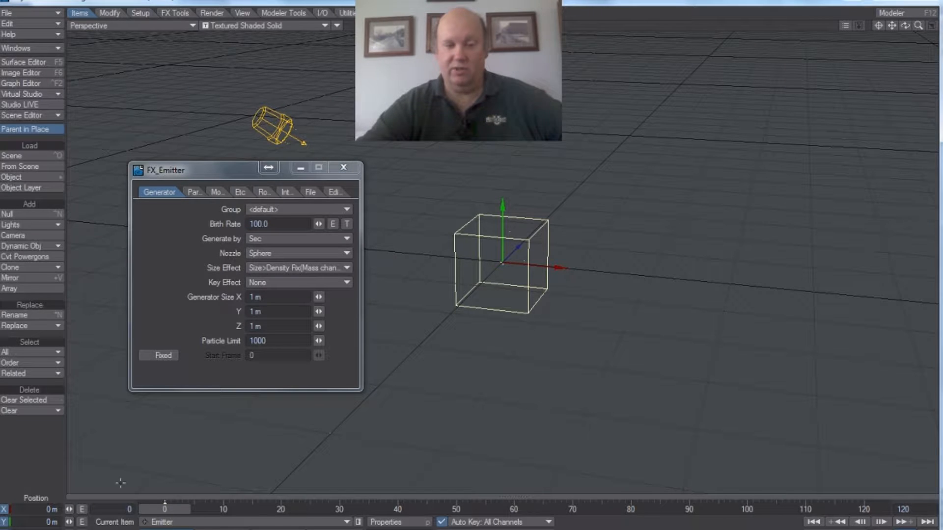
left_click_drag(165, 509, 426, 509)
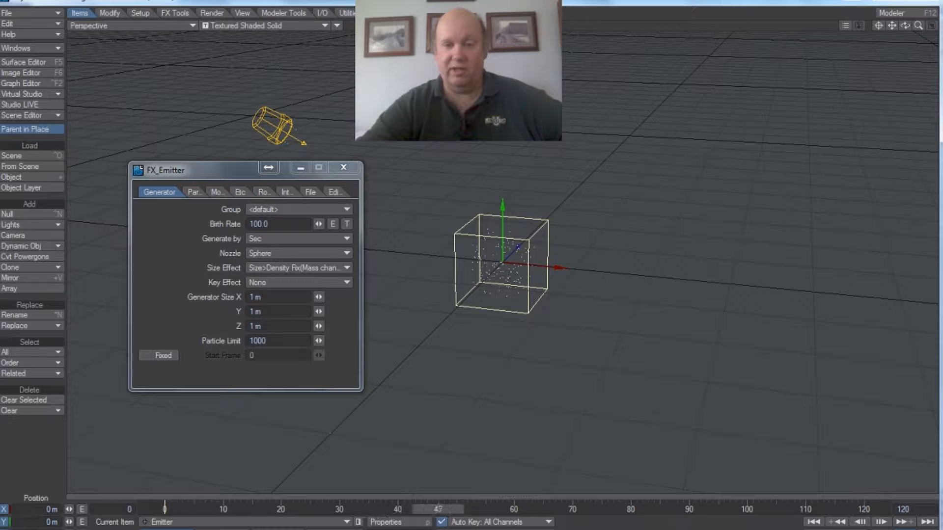
left_click_drag(759, 510, 164, 510)
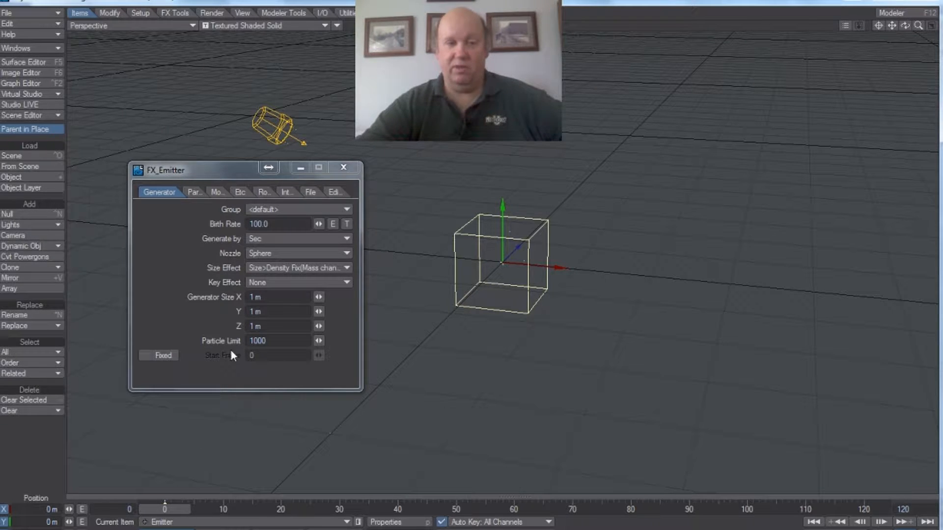
- Set the emitter's birth rate to 525 and its particle limit to 10000, previewing the emission along the timeline
left_click_drag(223, 178, 242, 192)
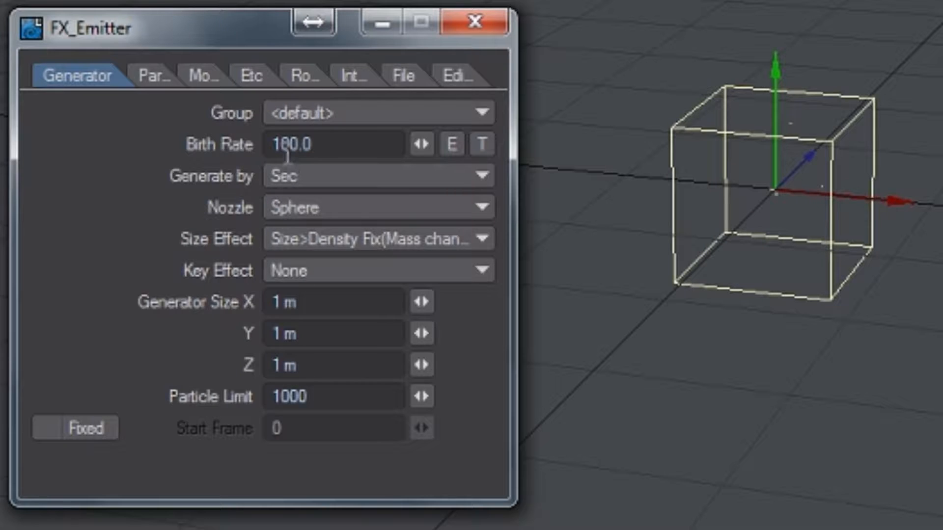
left_click_drag(414, 143, 481, 142)
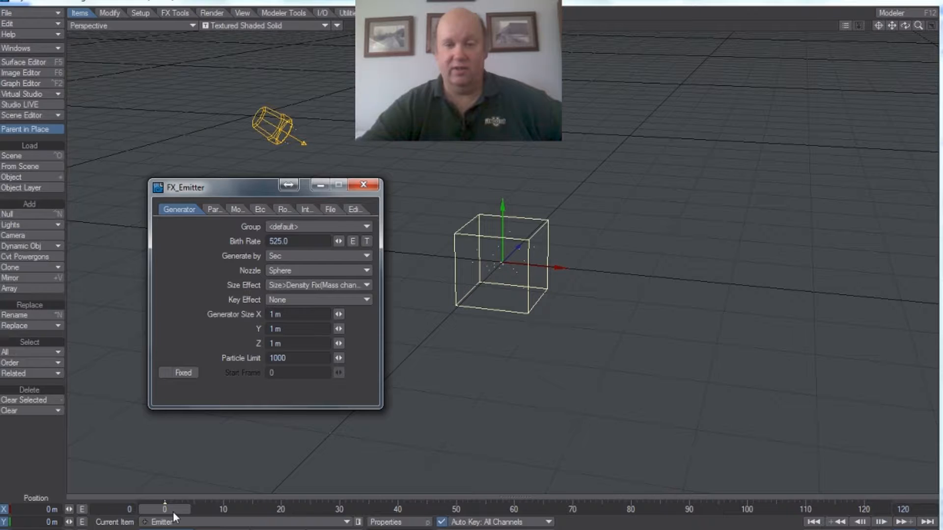
left_click_drag(173, 512, 240, 509)
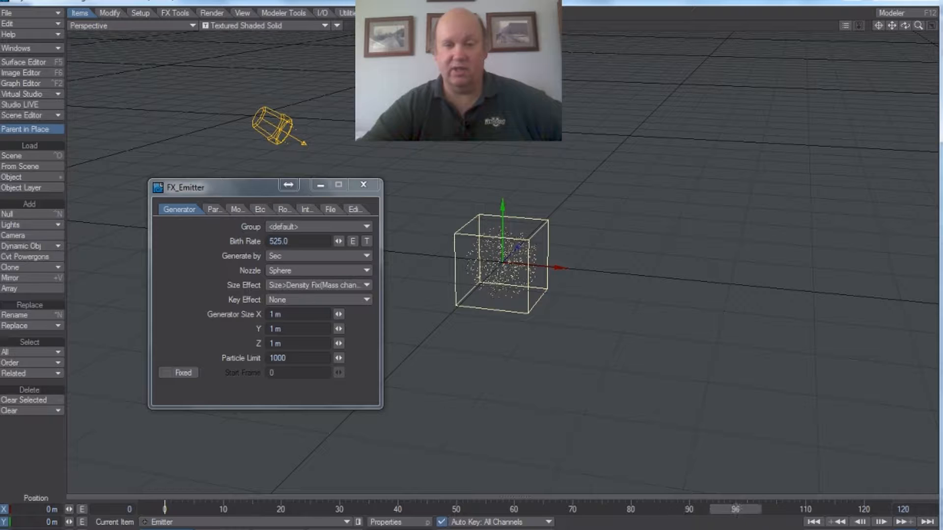
left_click_drag(817, 509, 164, 509)
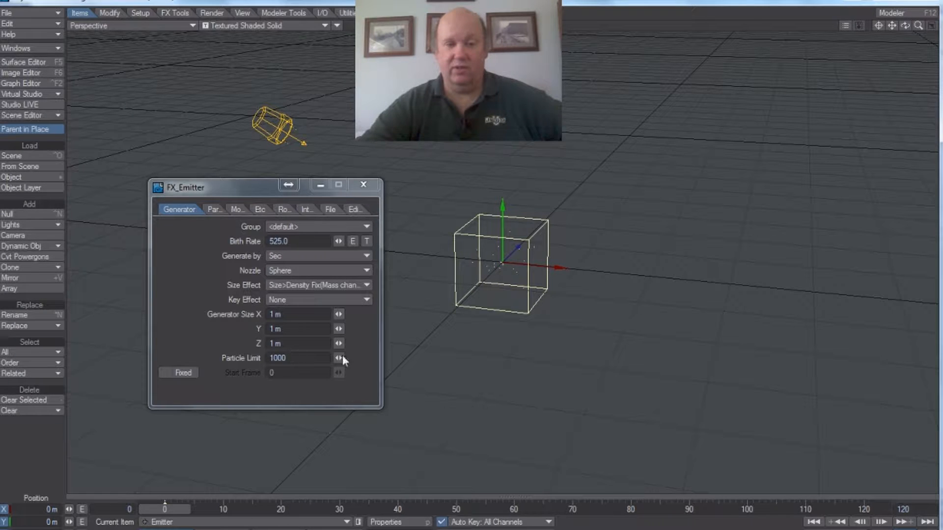
left_click_drag(339, 358, 363, 358)
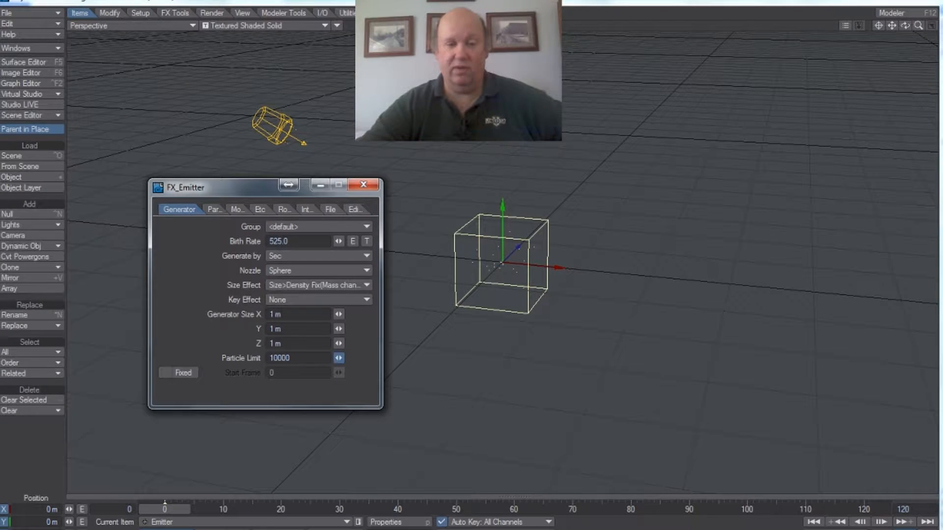
mouse_move(154, 502)
left_mouse_down()
mouse_move(864, 509)
mouse_move(165, 509)
left_mouse_up()
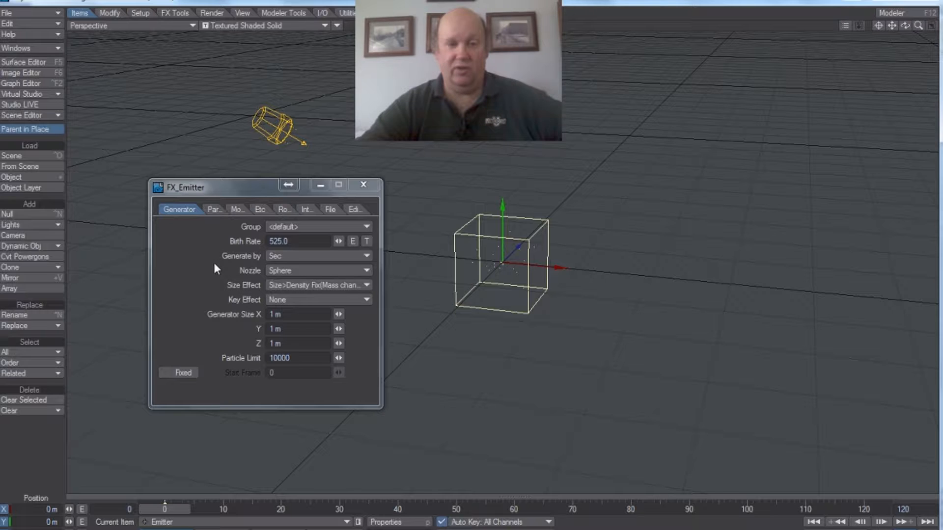
- Set the particle life time to 110 frames and preview the emission along the timeline
left_click(213, 209)
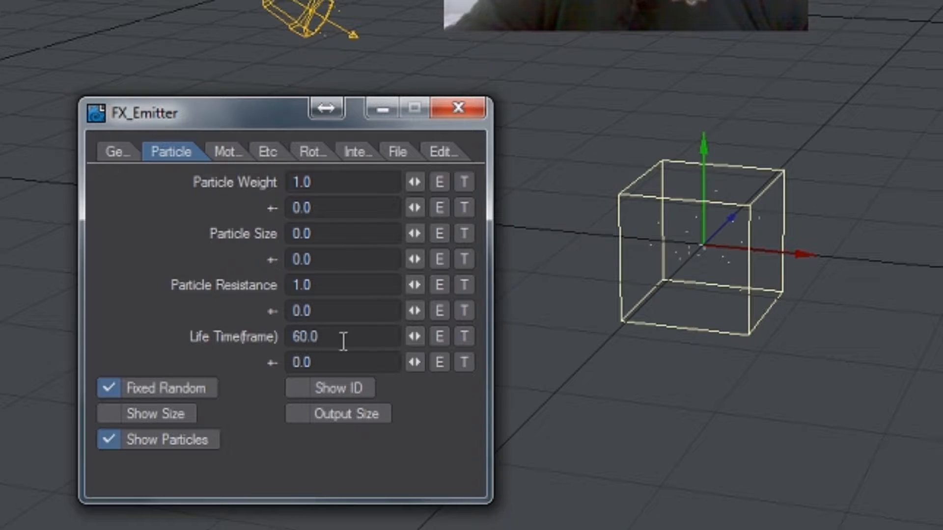
left_click_drag(411, 341, 461, 341)
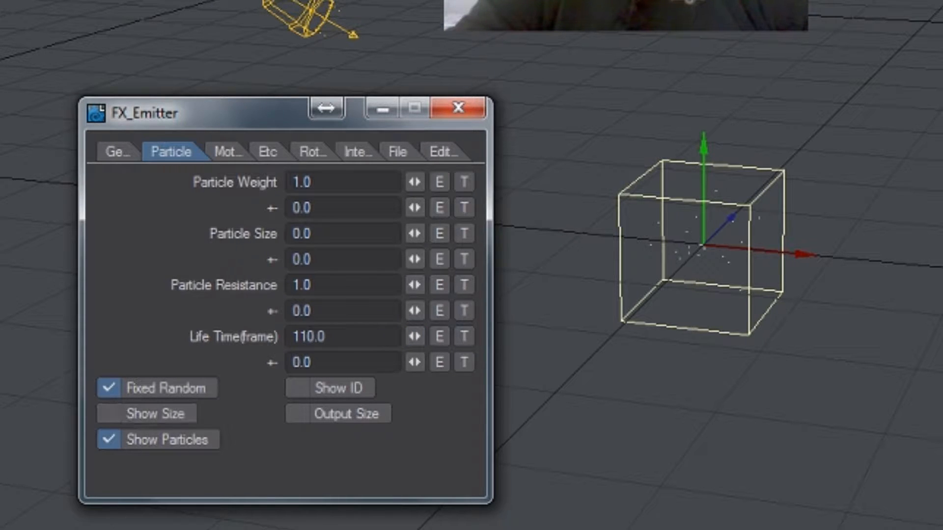
mouse_move(172, 509)
left_mouse_down()
mouse_move(864, 509)
mouse_move(165, 509)
left_mouse_up()
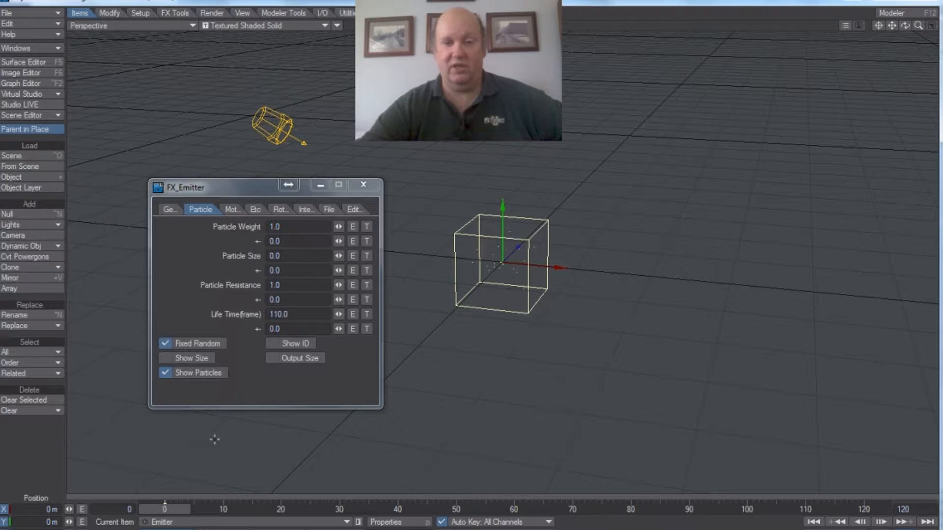
- Set the emitter's Y velocity to 45.8 cm and its explosion to 0.072, previewing the particle motion along the timeline
left_click(231, 210)
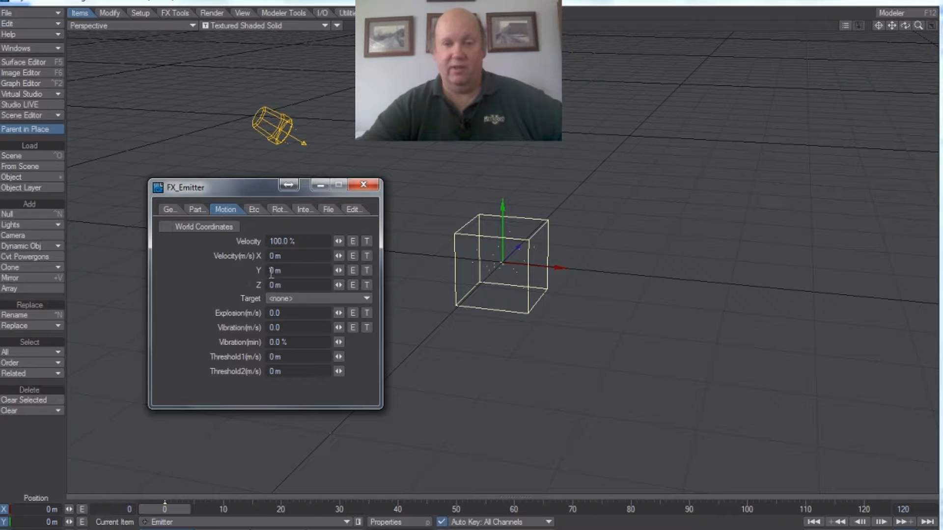
mouse_move(337, 270)
left_mouse_down()
mouse_move(356, 270)
mouse_move(327, 270)
left_mouse_up()
mouse_move(161, 500)
left_mouse_down()
mouse_move(788, 500)
mouse_move(165, 500)
left_mouse_up()
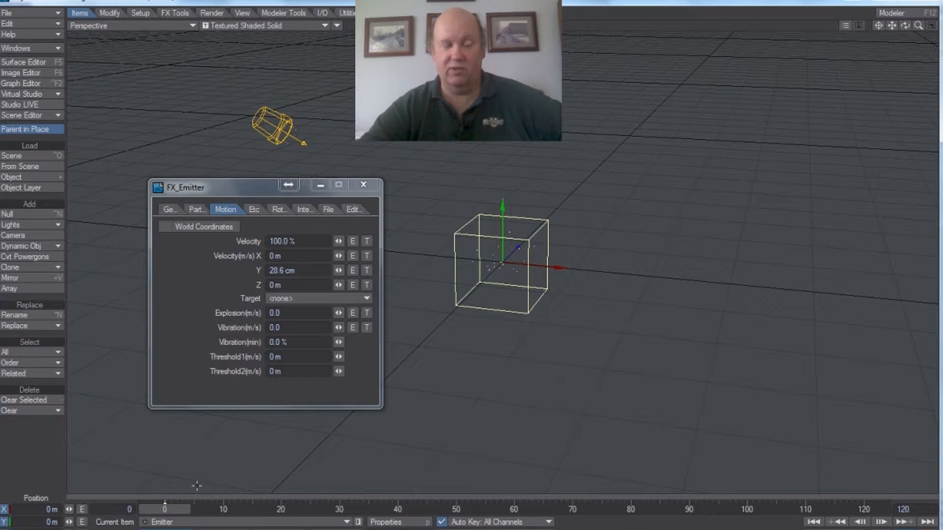
left_click(338, 271)
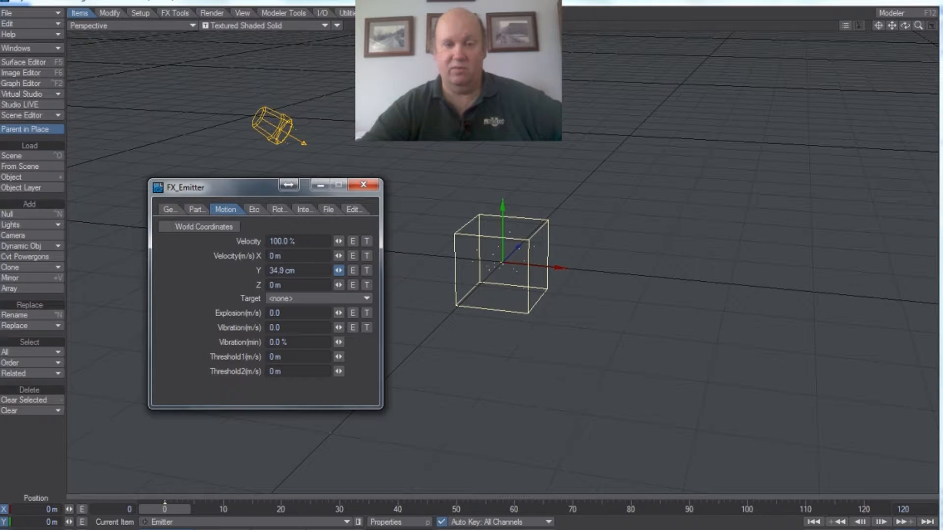
left_click_drag(337, 271, 348, 271)
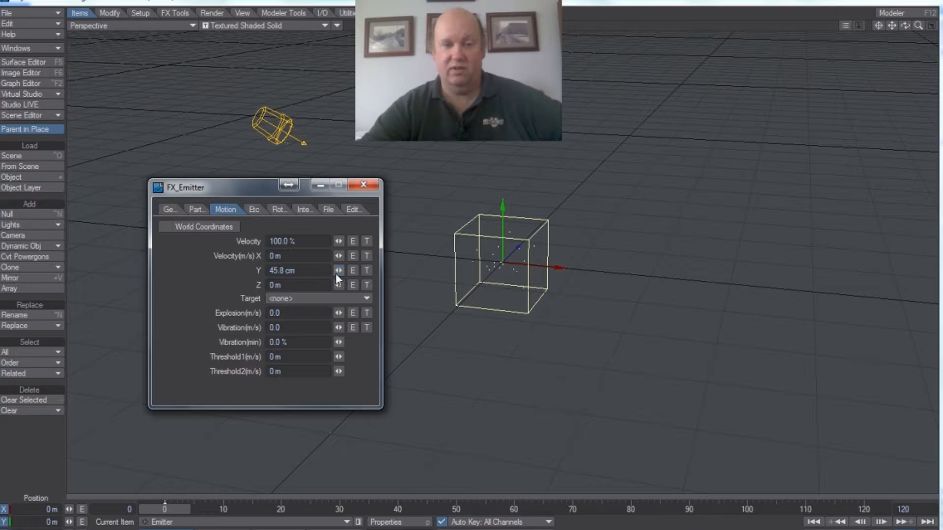
left_click_drag(339, 316, 345, 315)
mouse_move(165, 509)
left_mouse_down()
mouse_move(858, 509)
mouse_move(165, 510)
left_mouse_up()
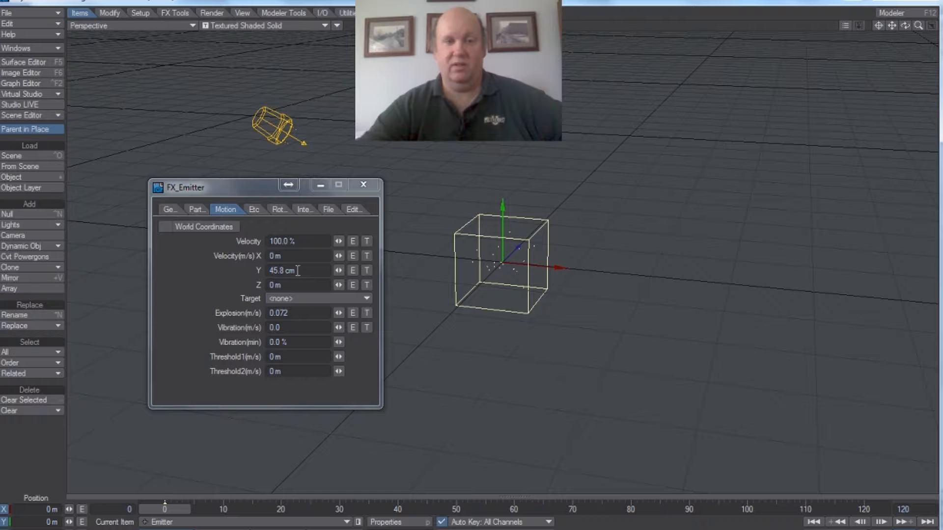
- Set the emitter's Y gravity to 0.781 and advance the animation to frame 120
left_click(259, 211)
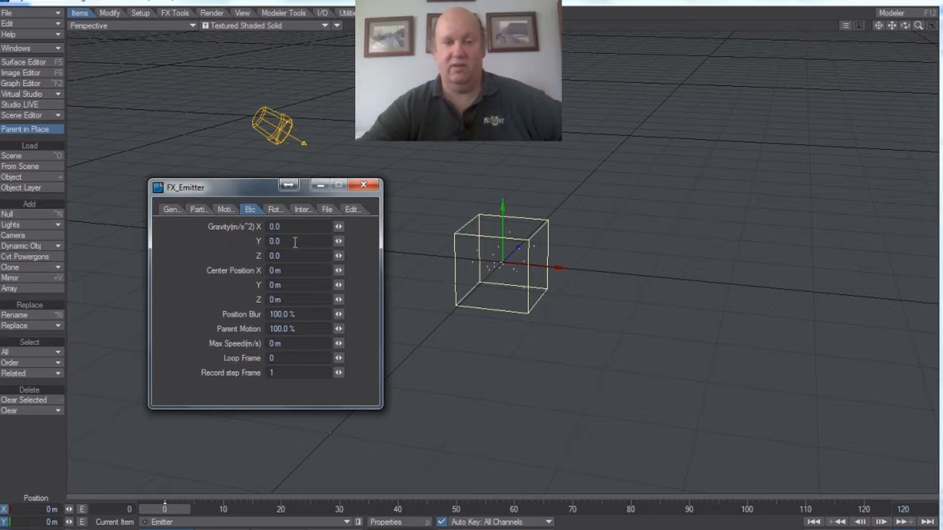
left_click(338, 241)
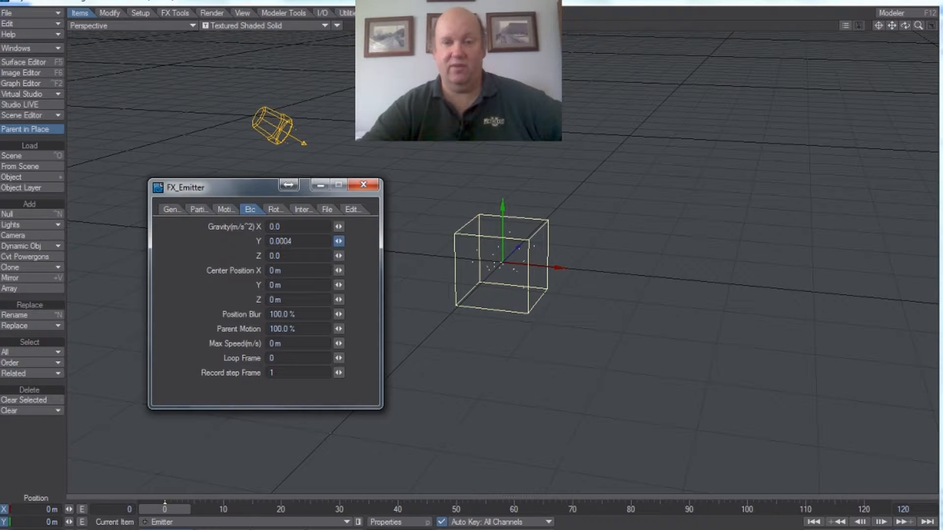
left_click_drag(338, 241, 349, 241)
left_click_drag(162, 509, 719, 509)
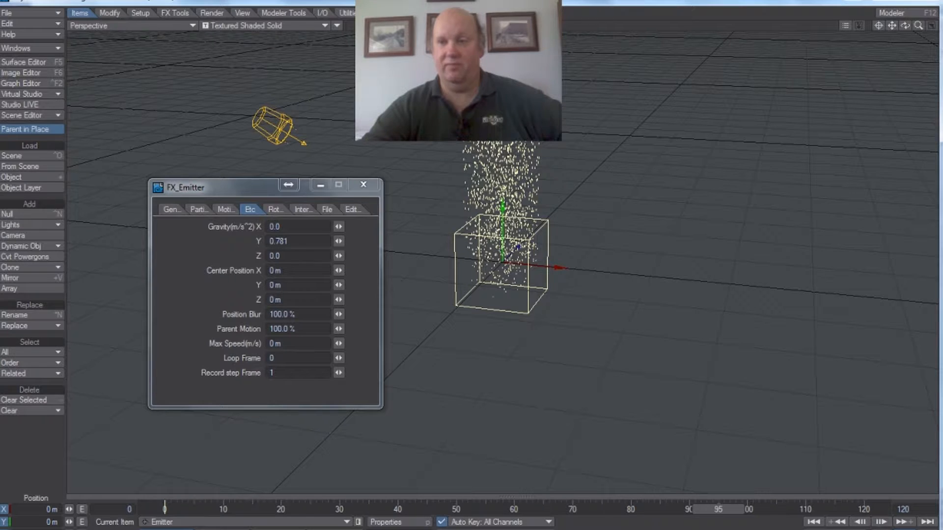
mouse_move(892, 25)
left_mouse_down()
mouse_move(892, 142)
mouse_move(892, 29)
left_mouse_up()
left_click_drag(718, 511, 863, 511)
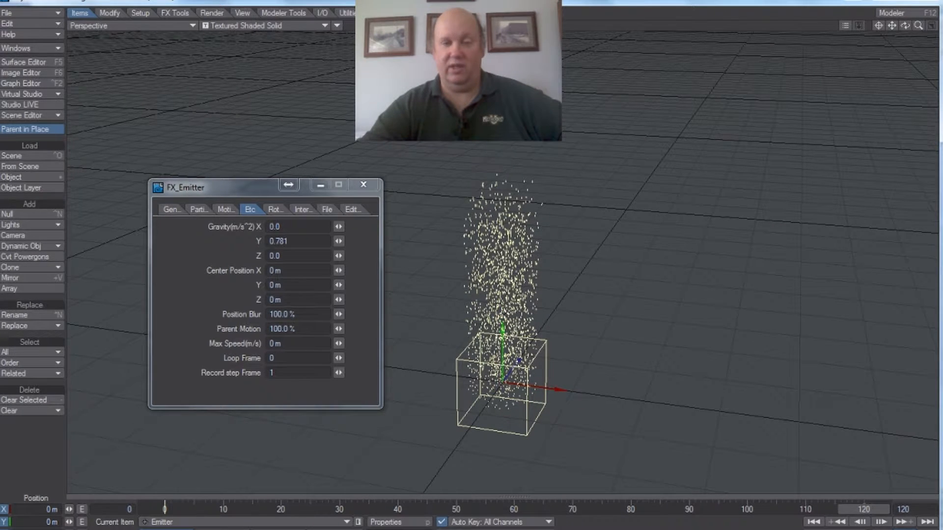
- Preview the perspective view in VPR mode and return it to Textured Shaded Solid
left_click(317, 25)
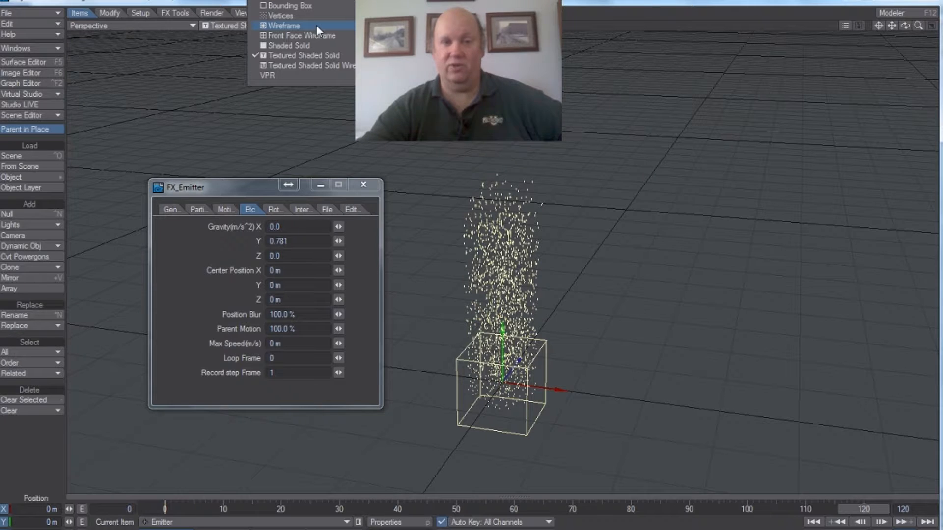
left_click(308, 75)
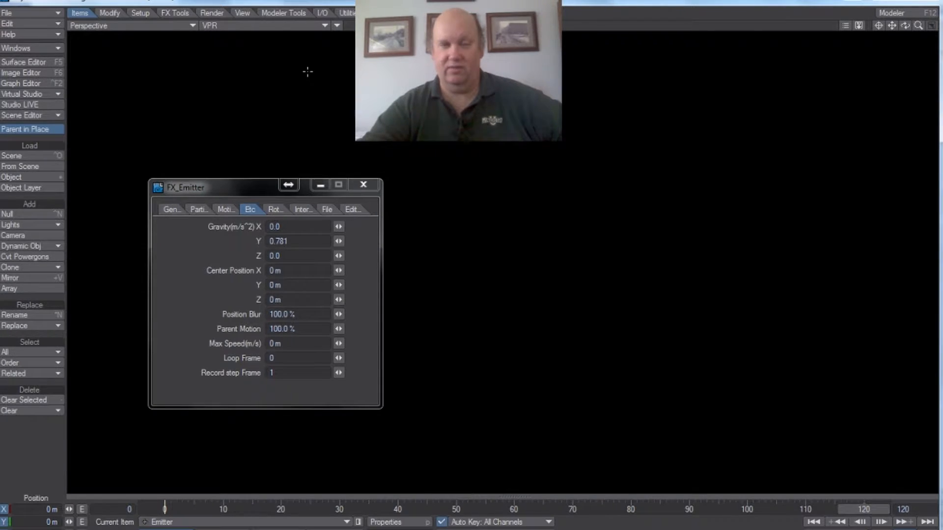
left_click(320, 27)
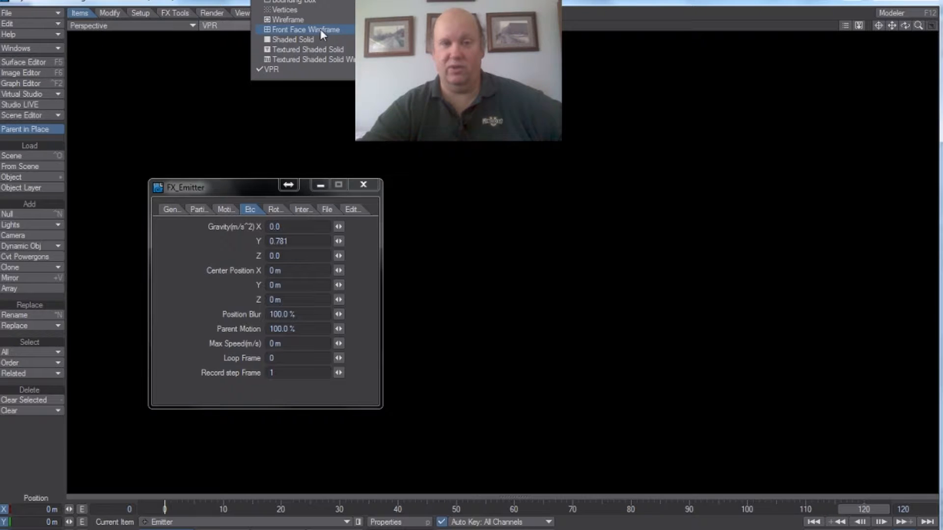
left_click(322, 50)
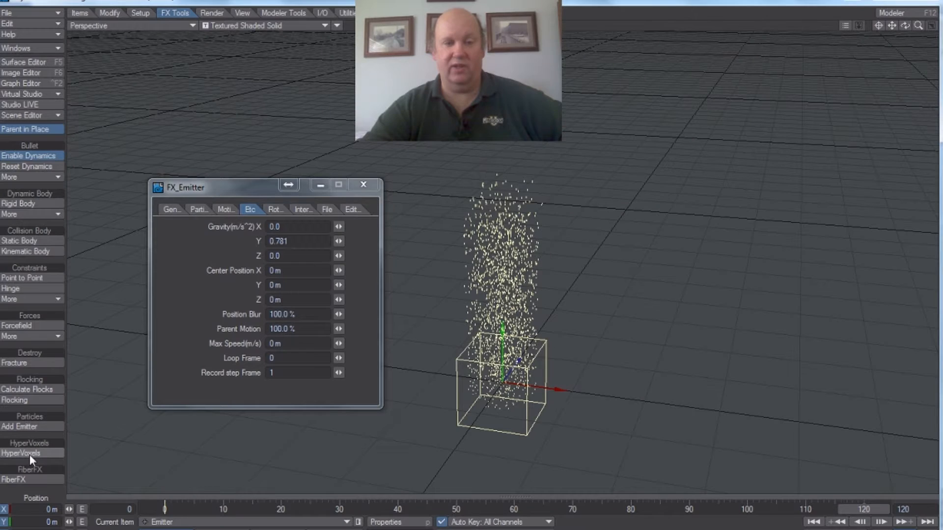
- Open the HyperVoxels settings and activate HyperVoxels for the Emitter object
left_click(54, 463)
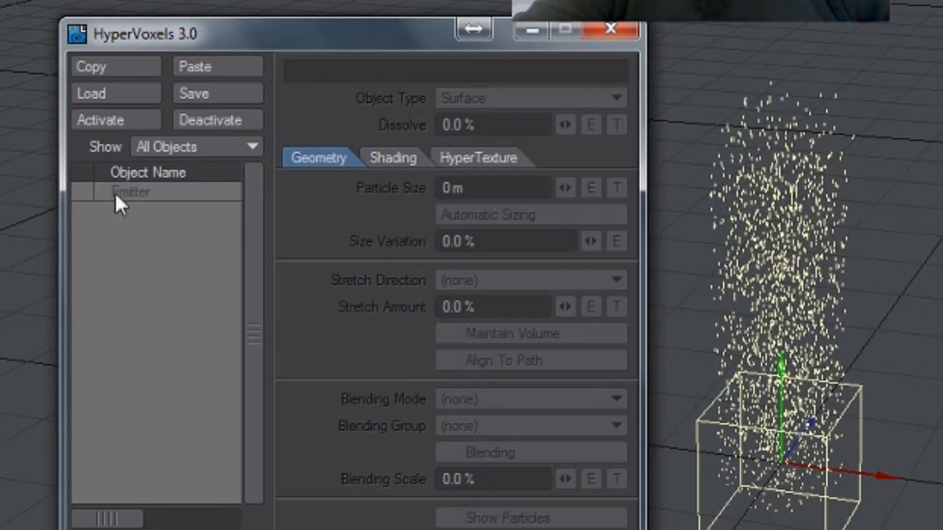
left_click(132, 191)
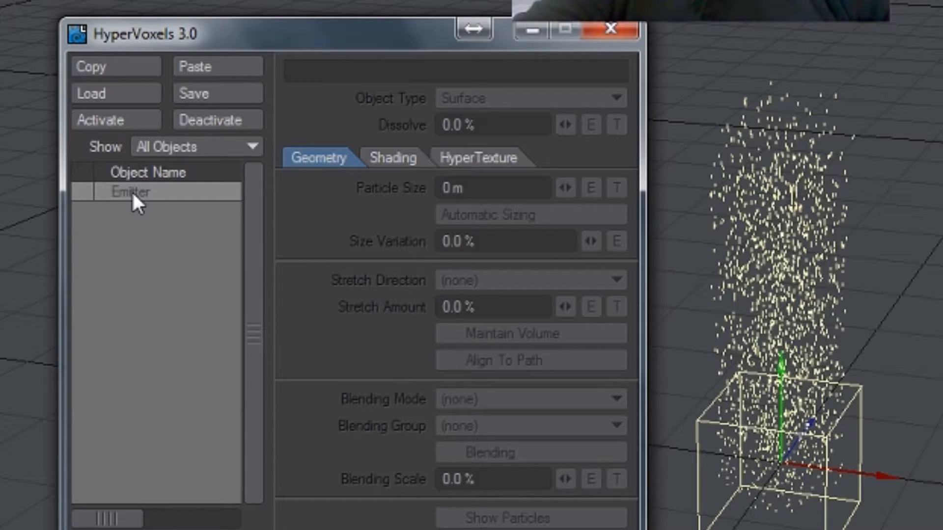
left_click(82, 192)
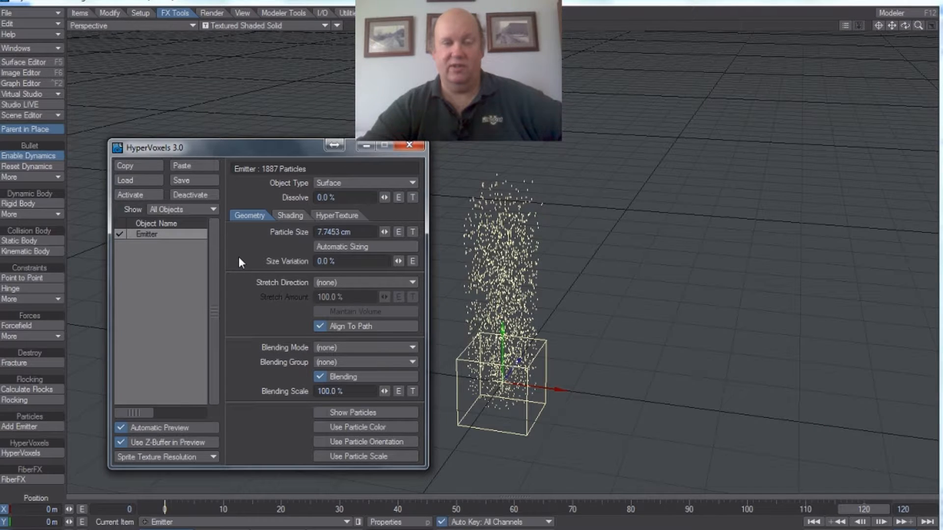
- Display the perspective view in VPR mode and set the Emitter's HyperVoxels object type to Volume
left_click(300, 28)
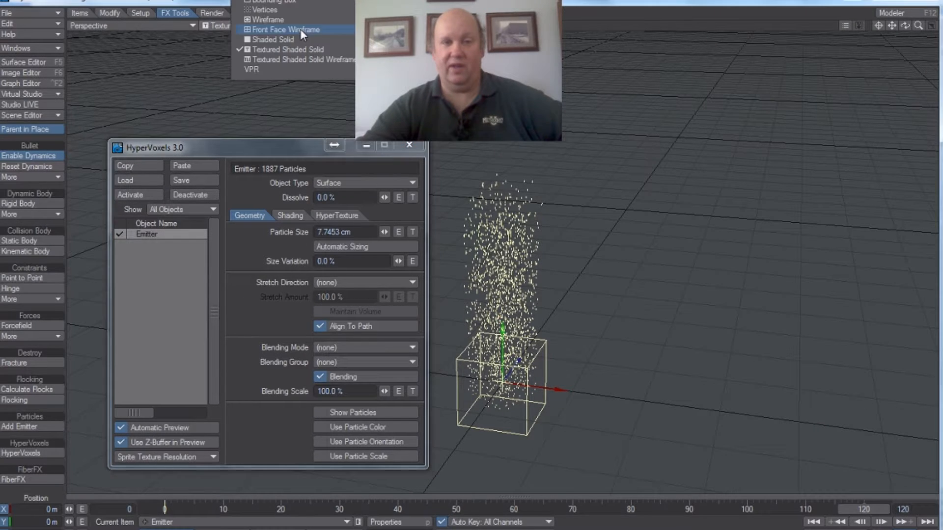
left_click(288, 69)
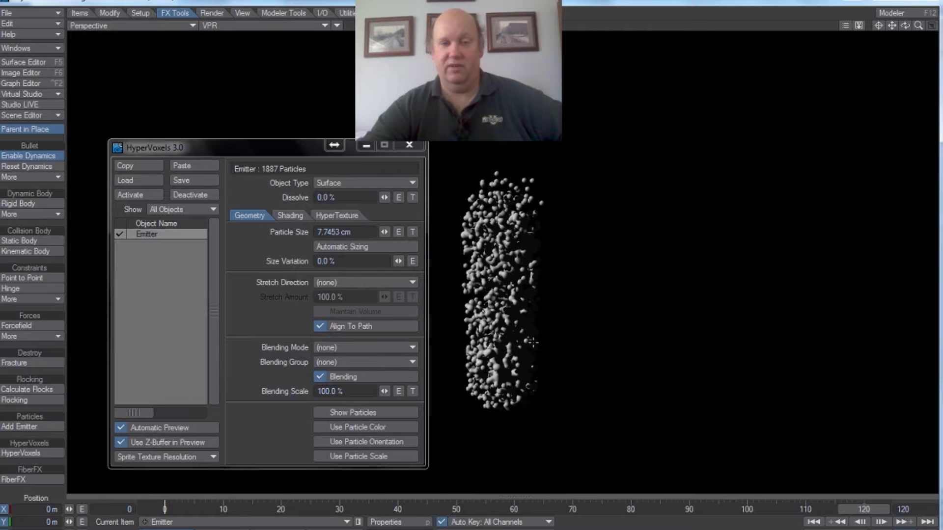
left_click(346, 183)
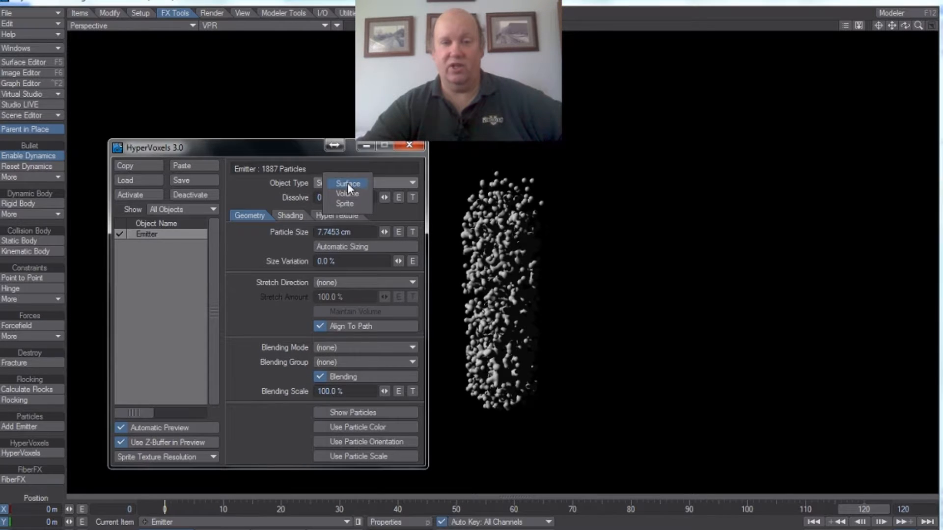
left_click(359, 193)
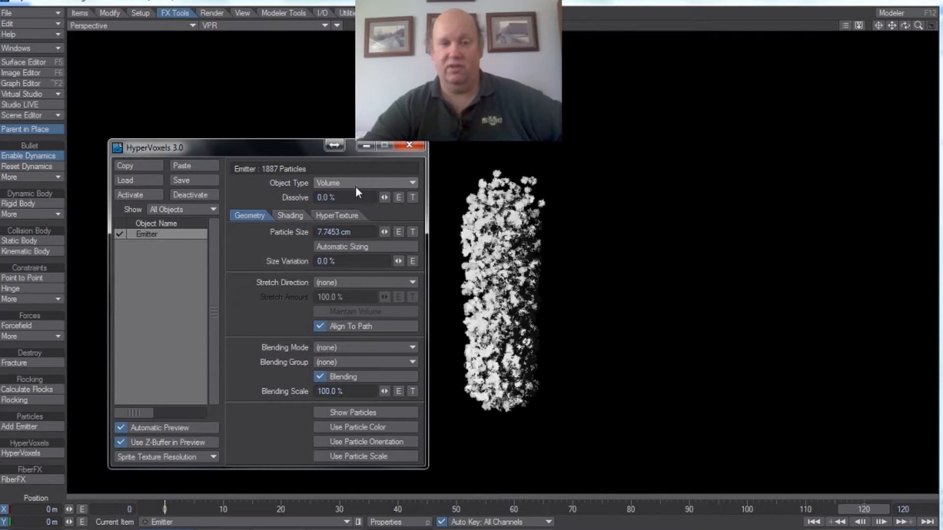
- Try the Emitter's HyperVoxels object type as Sprite, return it to Volume, and set the hypertexture to Turbulence
left_click(360, 196)
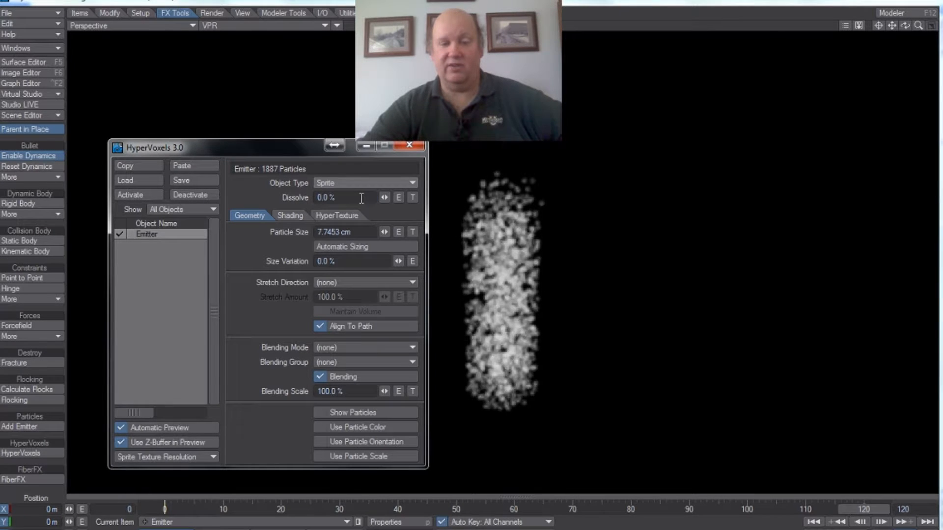
left_click(351, 175)
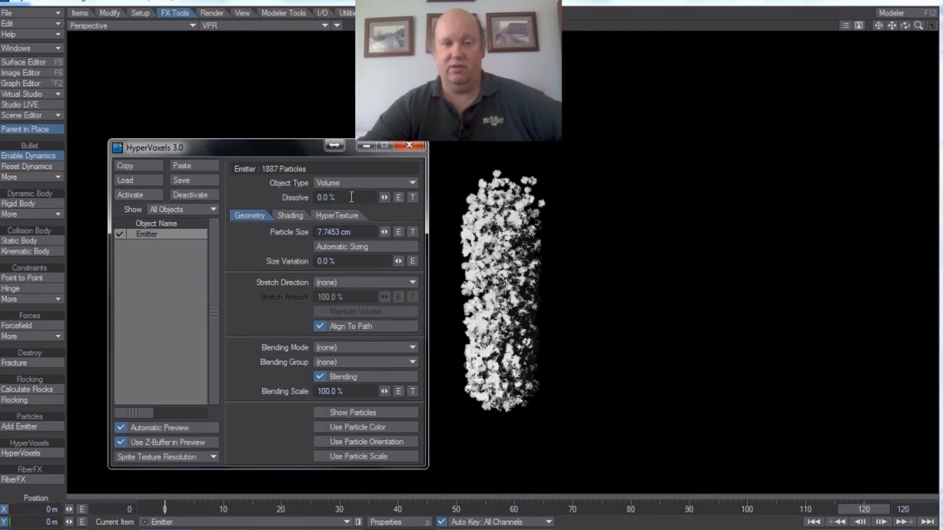
left_click(332, 216)
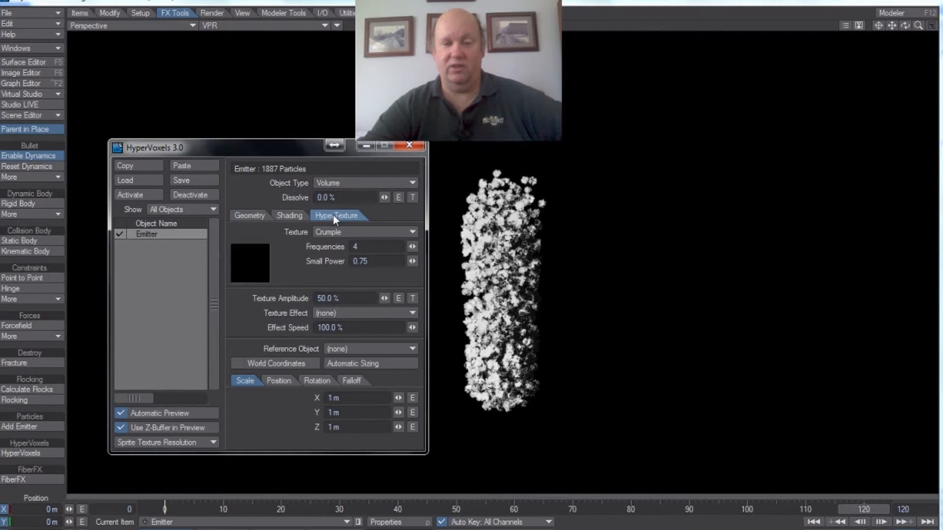
left_click(358, 231)
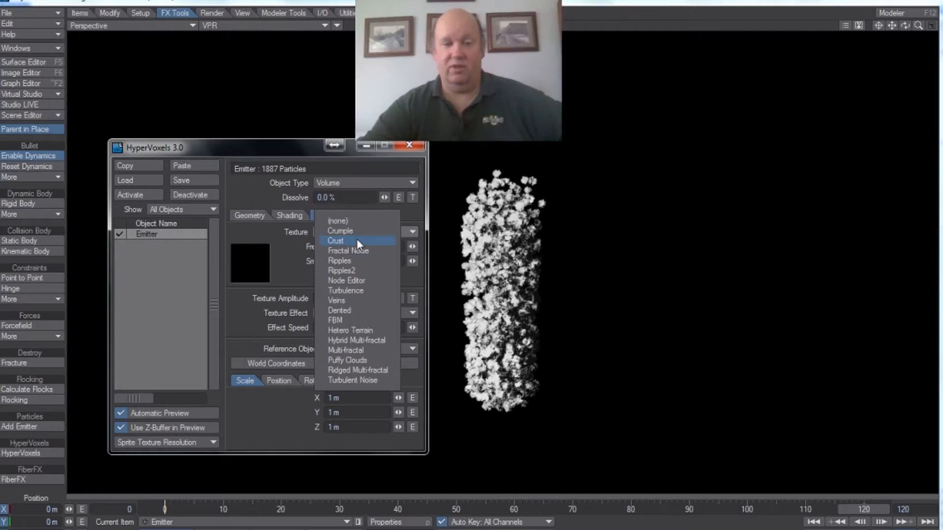
left_click(353, 293)
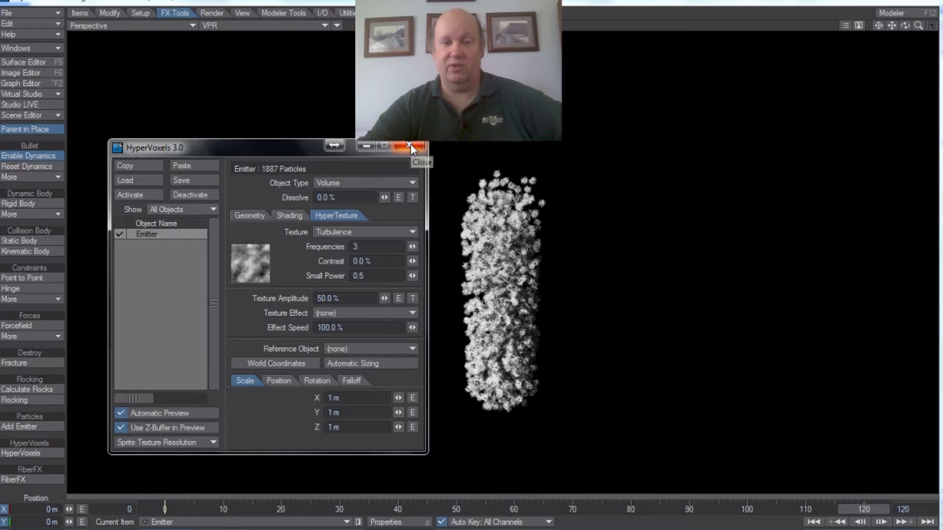
- Return the perspective view to Textured Shaded Solid and close the HyperVoxels and FX_Emitter windows
left_click(323, 26)
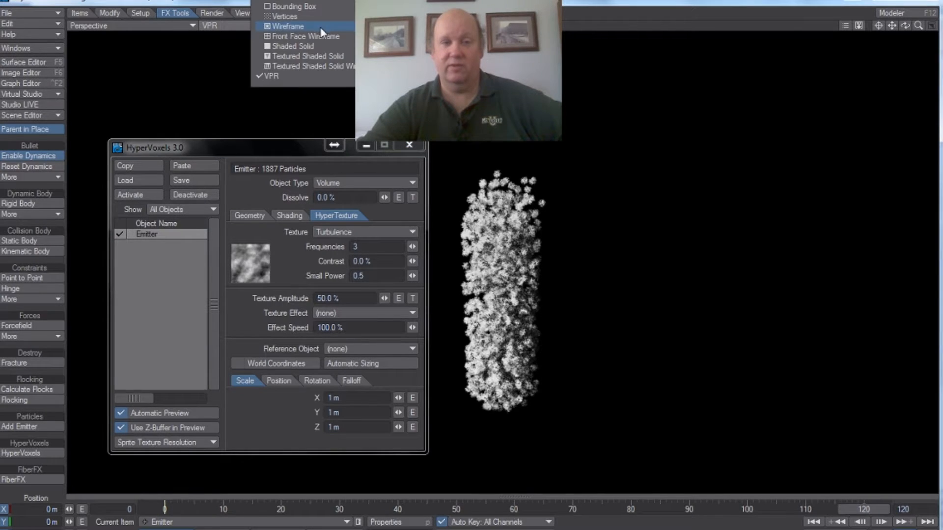
left_click(322, 55)
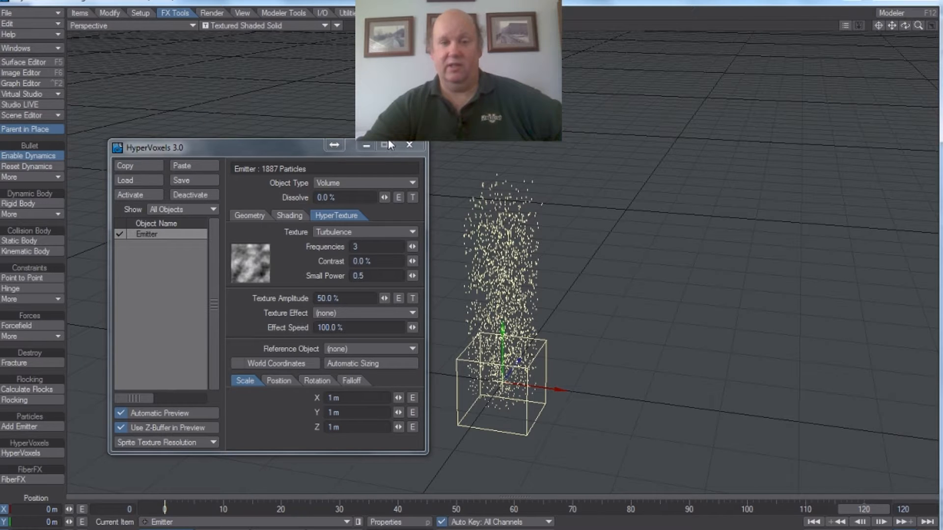
left_click(408, 148)
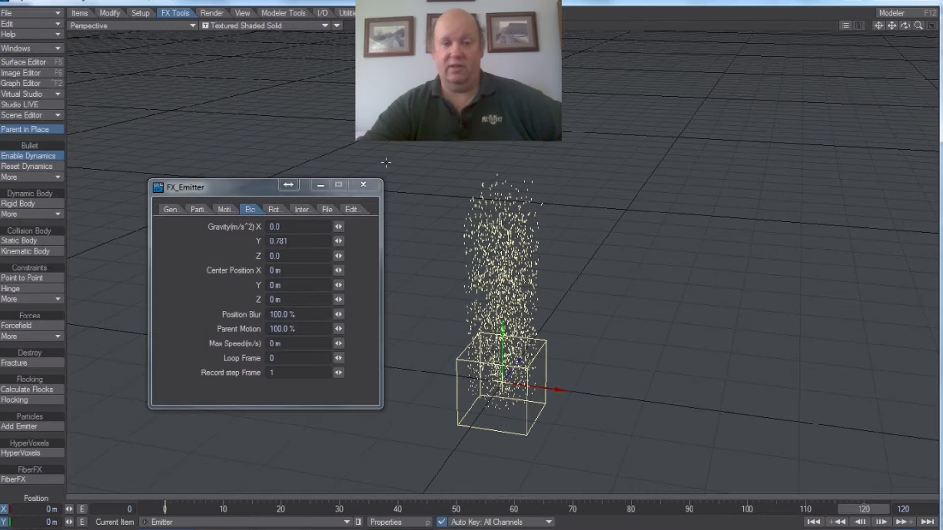
left_click(361, 182)
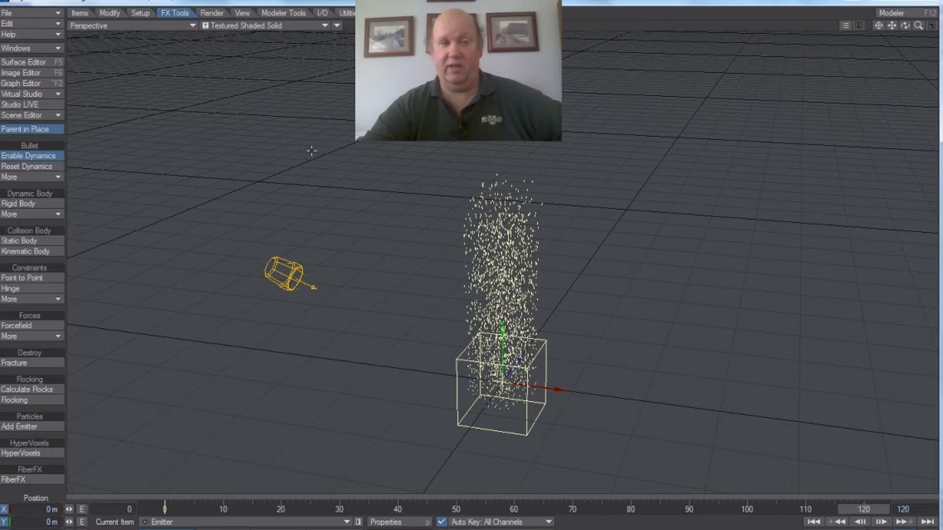
- Load the object can.lwo from the UV folder into the scene
left_click(43, 14)
mouse_move(42, 14)
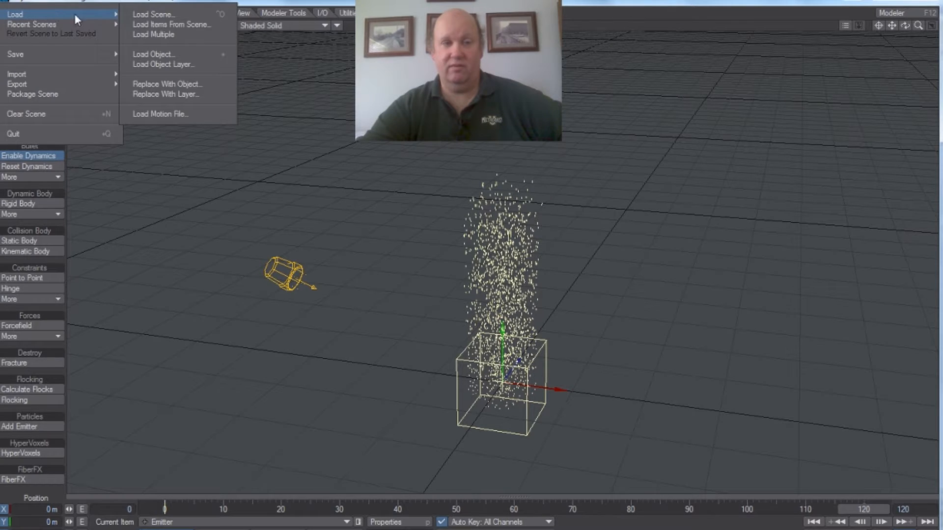
left_click(179, 54)
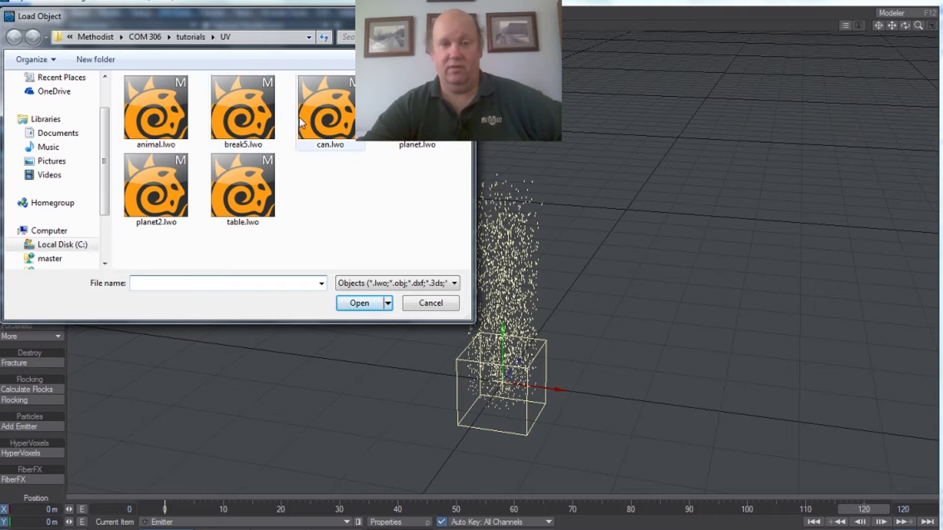
left_click(314, 117)
left_click(358, 303)
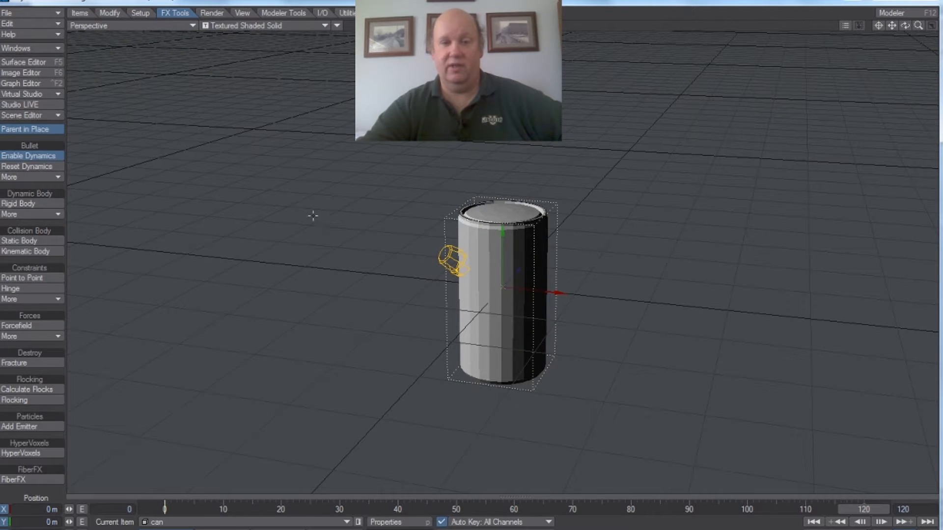
- Map can_uv2.jpg onto the color of the can's Default surface, using UV projection with the can UV map
left_click(29, 62)
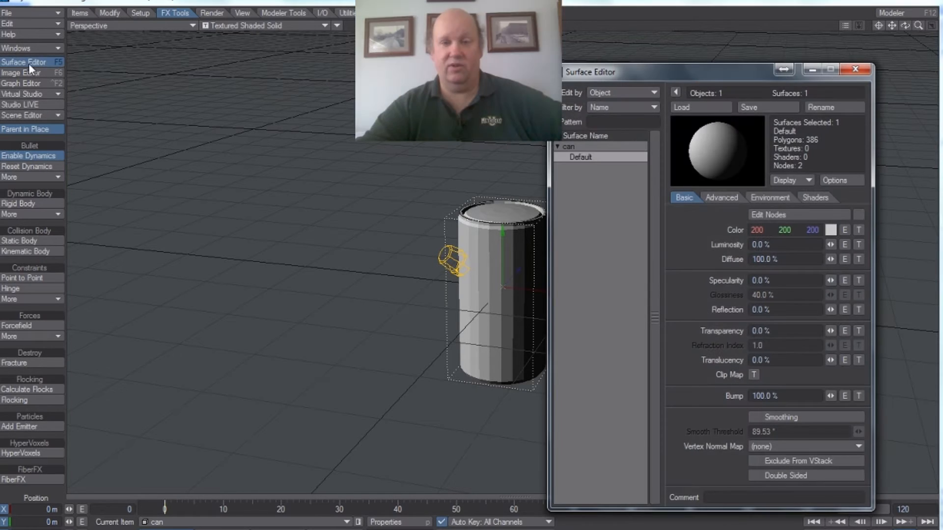
left_click(859, 230)
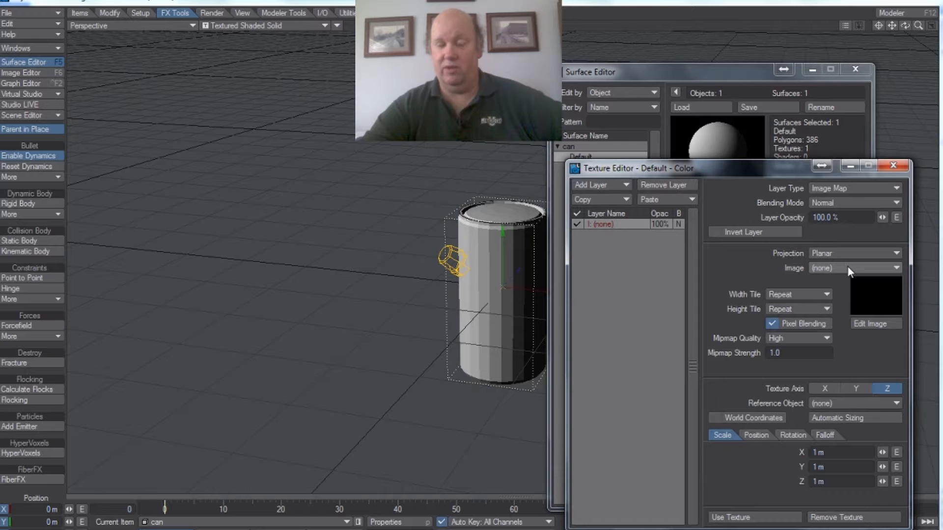
left_click(848, 252)
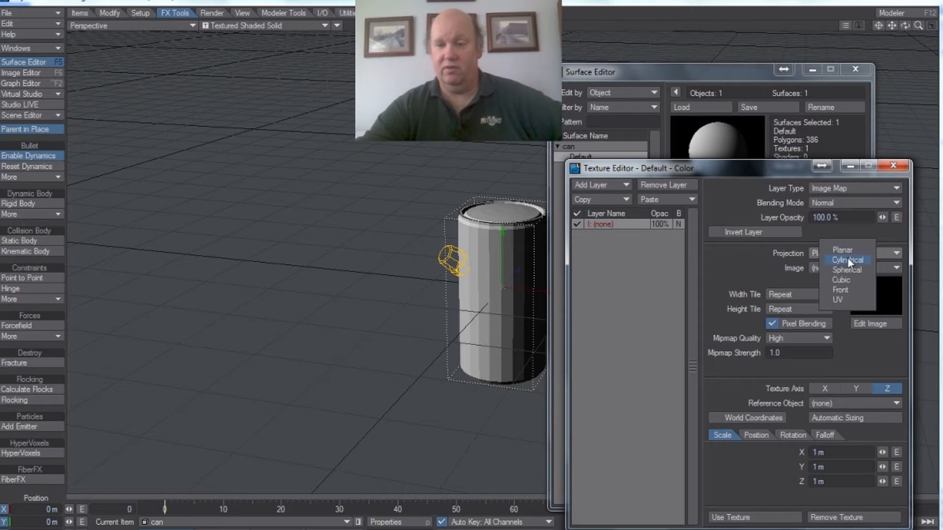
left_click(851, 299)
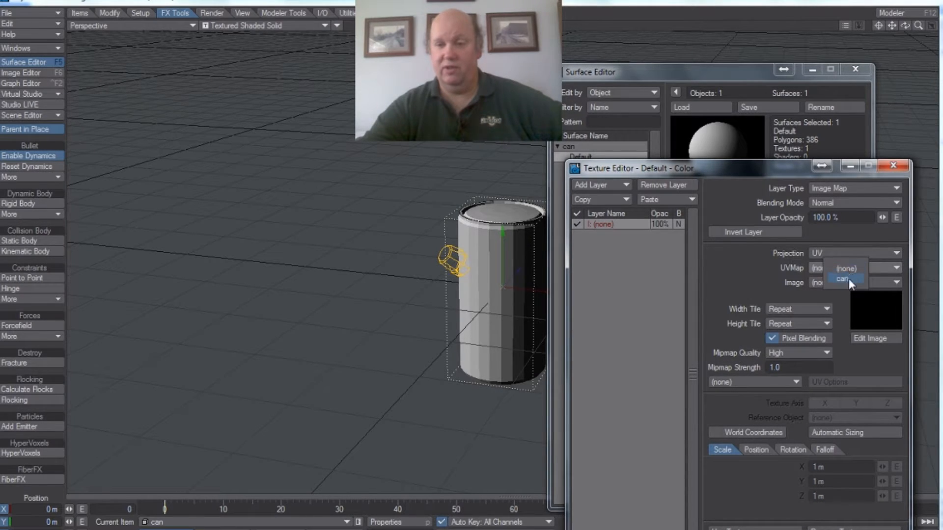
left_click(849, 278)
left_click(848, 283)
left_click(841, 293)
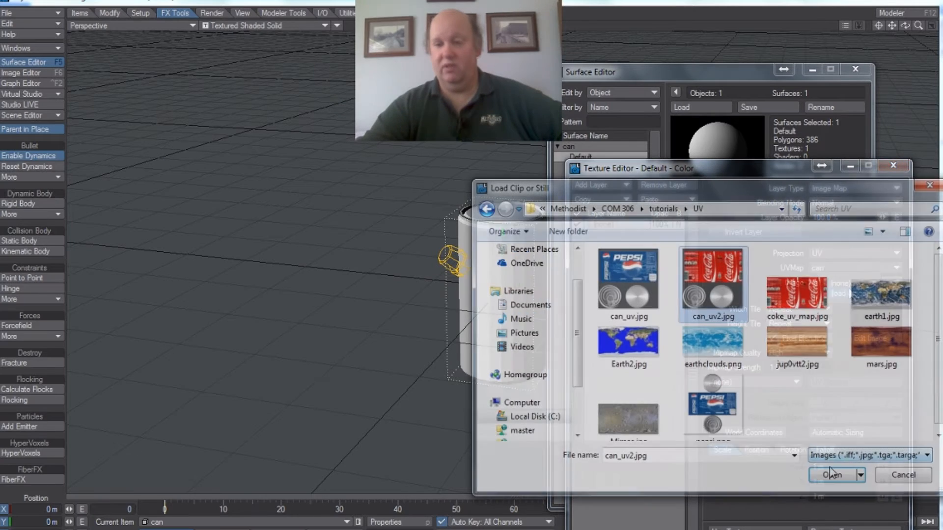
left_click(830, 476)
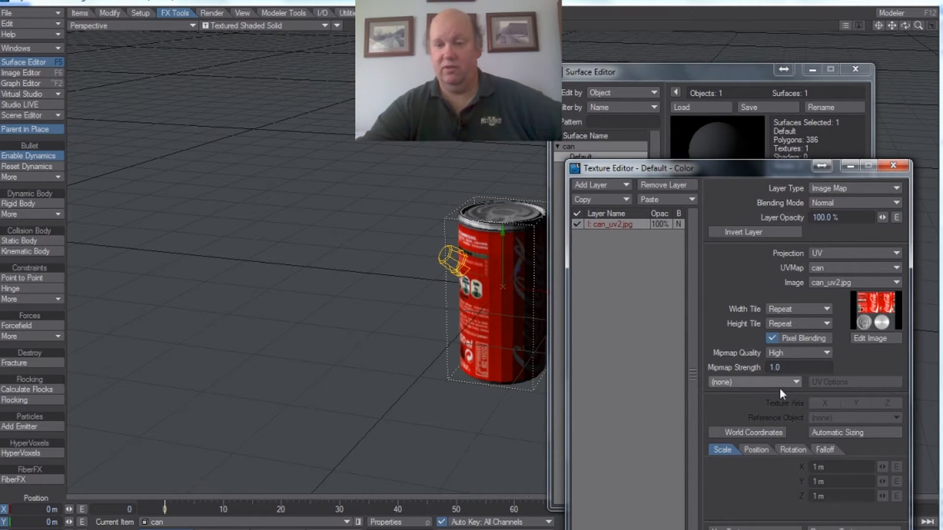
- Keep the color texture, enable smoothing on the can's Default surface, and close the Surface Editor
left_click(797, 527)
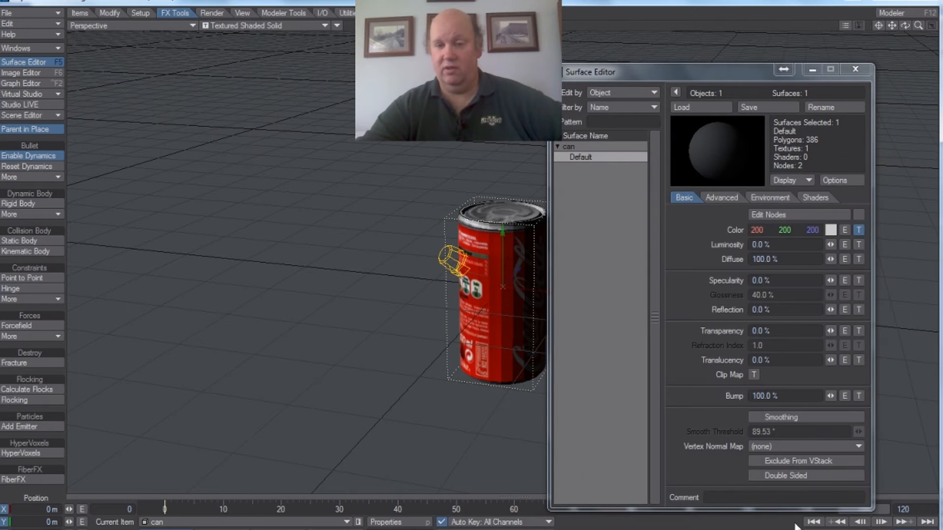
left_click(759, 417)
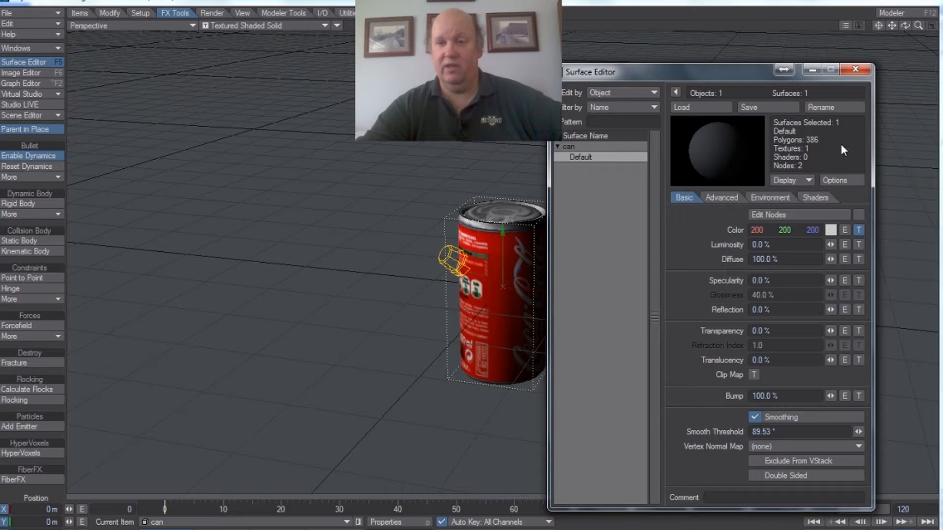
left_click(854, 69)
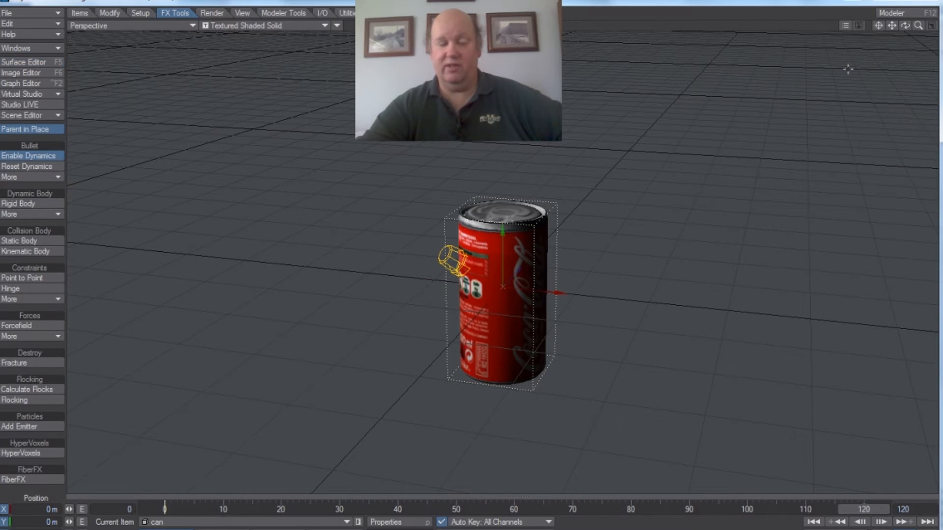
- Scale the can down uniformly to about 0.414
left_click(114, 14)
left_click(26, 251)
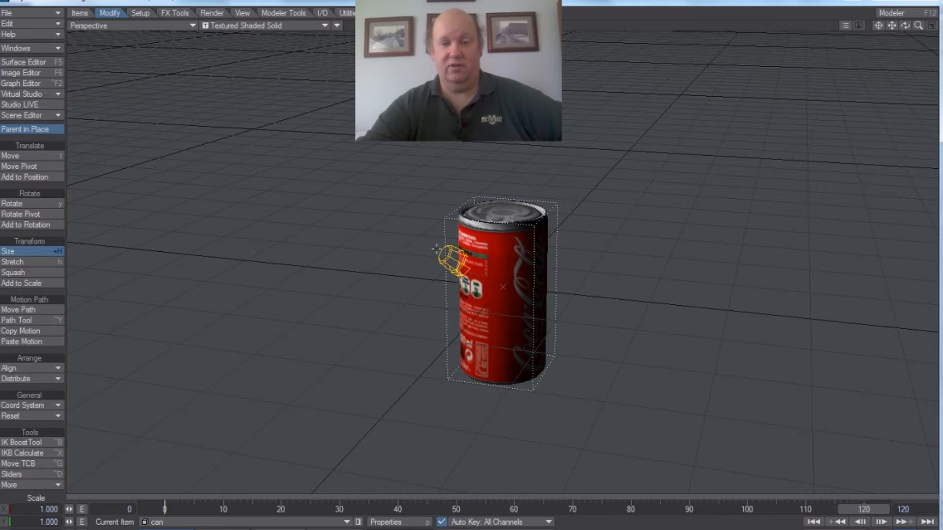
left_click_drag(434, 245, 350, 246)
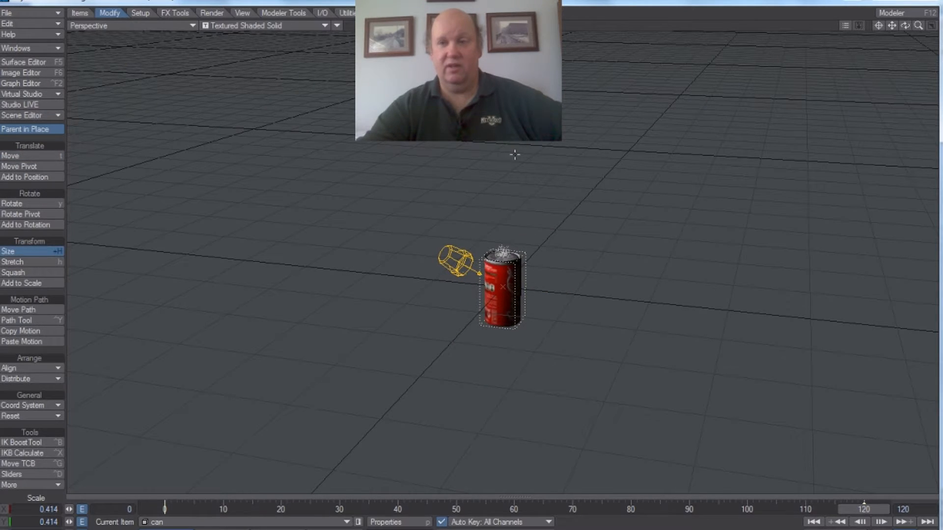
- Move the can down to about -1.807 m in Y so the particles rise from its top
left_click_drag(918, 25, 840, 42)
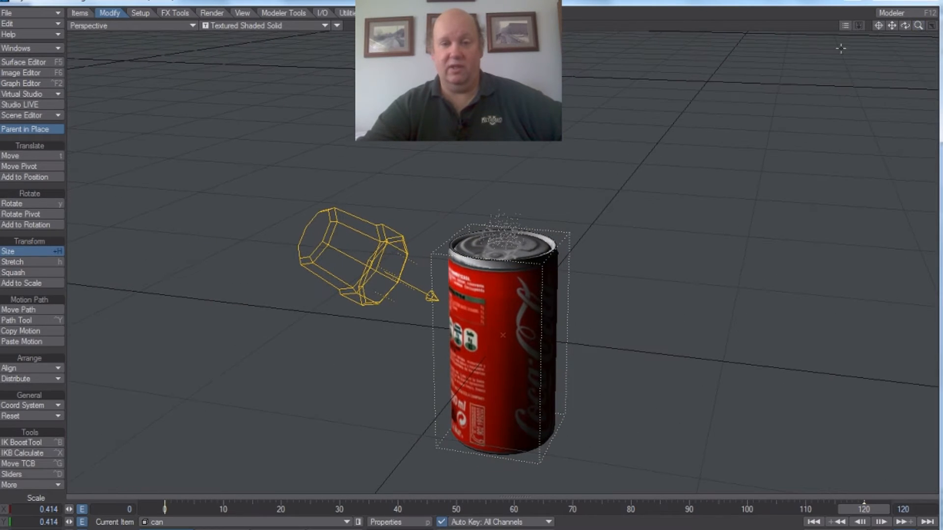
left_click(26, 156)
left_click_drag(503, 305, 502, 376)
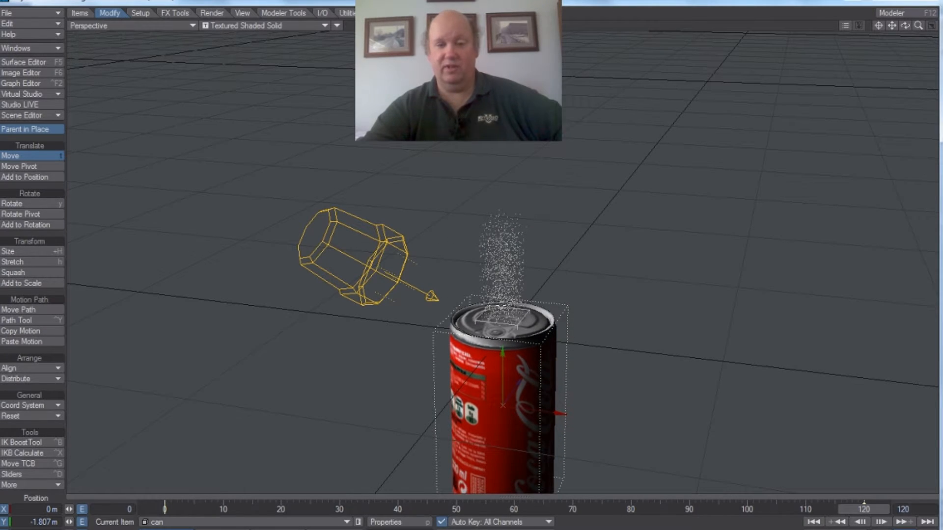
- Preview the can and particles in VPR mode and return the view to Textured Shaded Solid
left_click(269, 28)
left_click(267, 68)
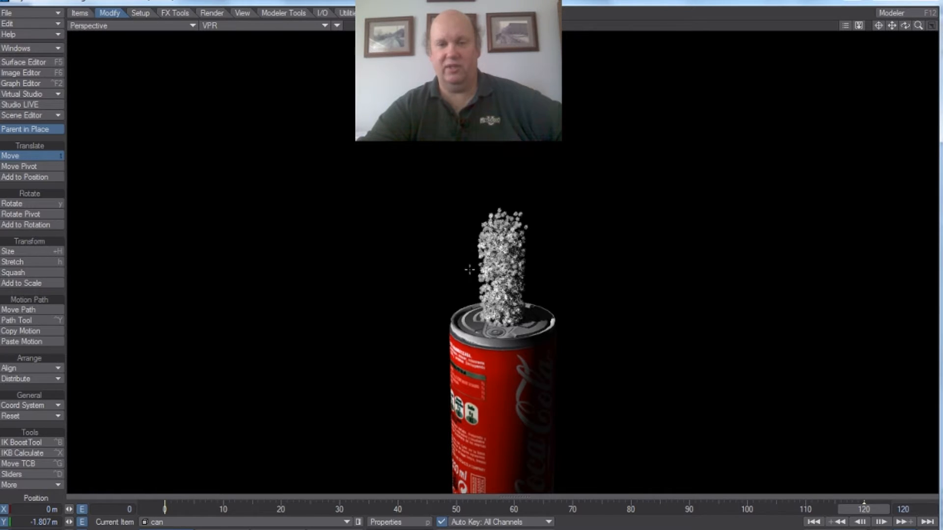
left_click(296, 27)
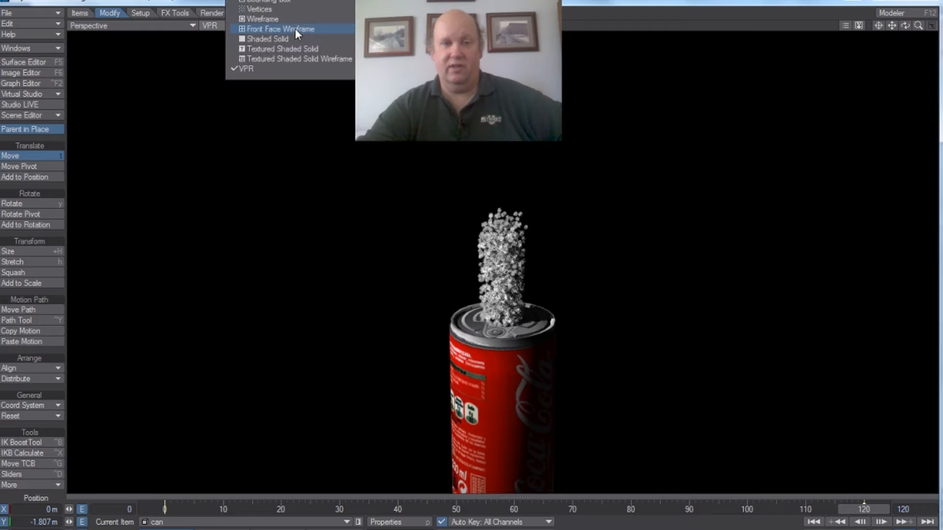
left_click(293, 48)
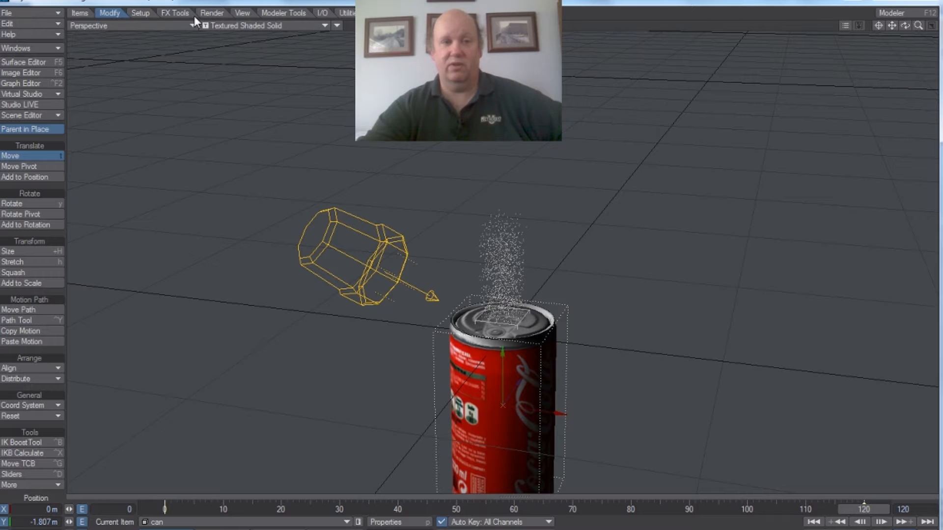
- Parent the Emitter to the can in its Motion Options and close the window
left_click(40, 48)
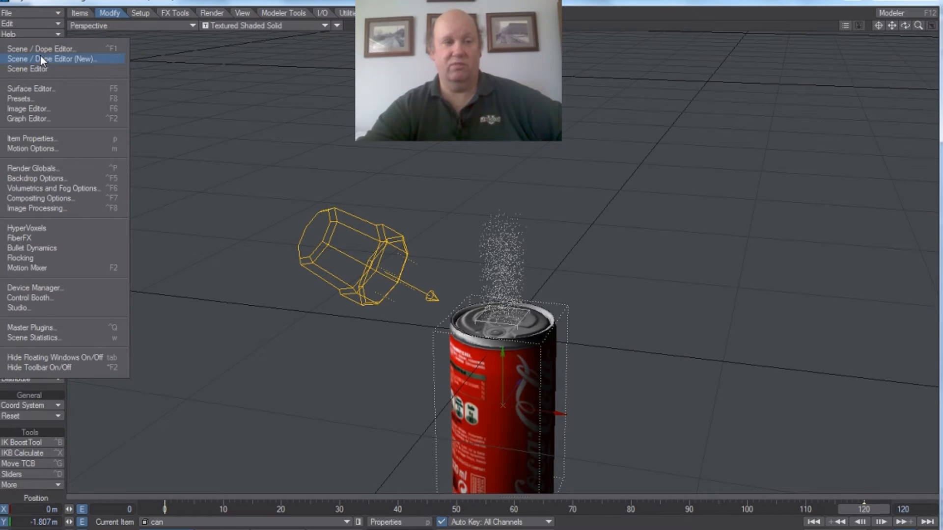
left_click(63, 149)
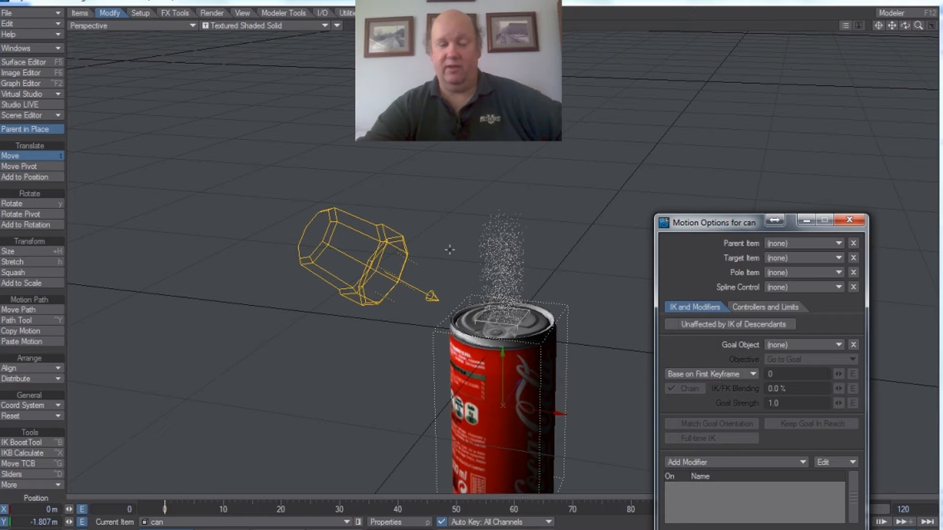
left_click(324, 521)
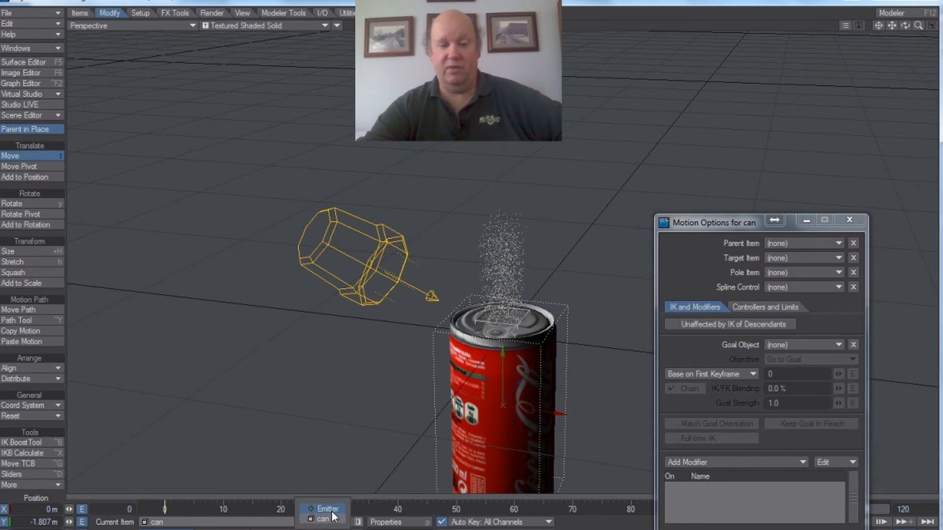
left_click(326, 510)
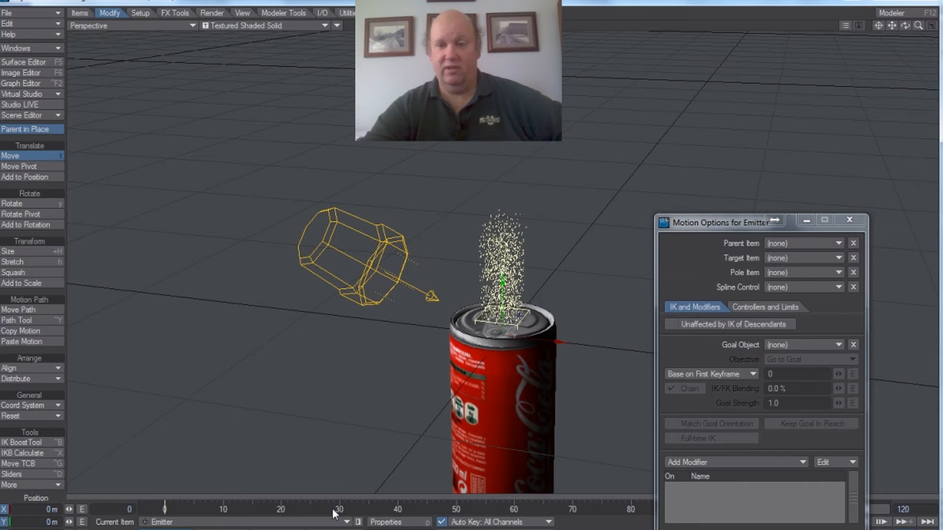
left_click(785, 245)
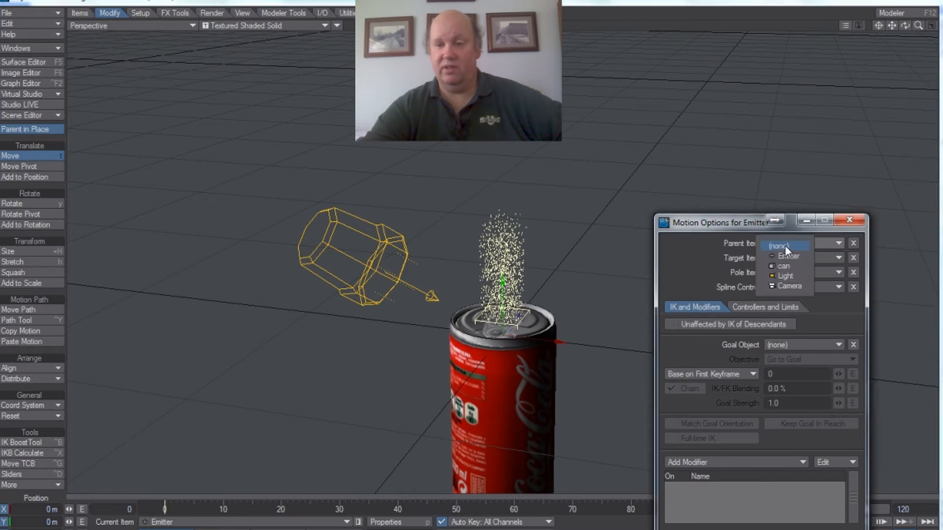
left_click(789, 265)
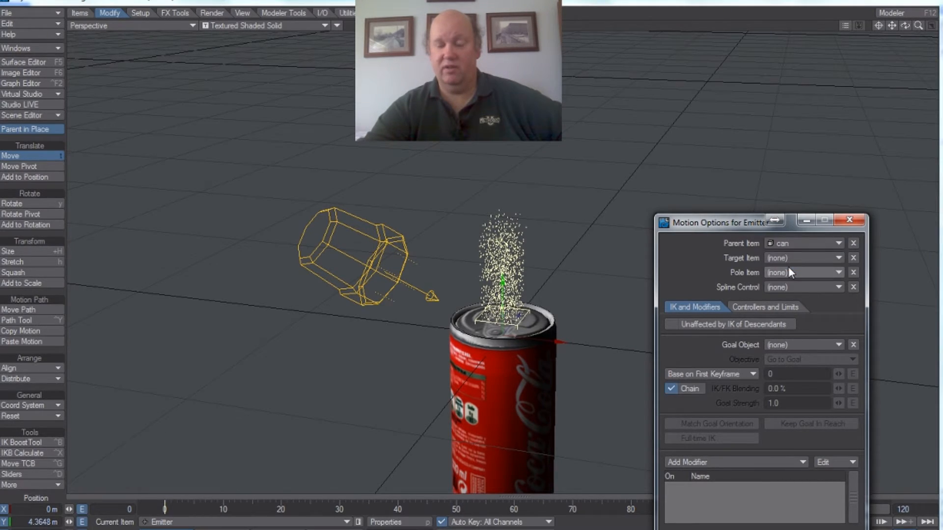
left_click(845, 223)
- Move the Emitter to about -36.8 cm in X on top of the can
left_click_drag(592, 354, 555, 355)
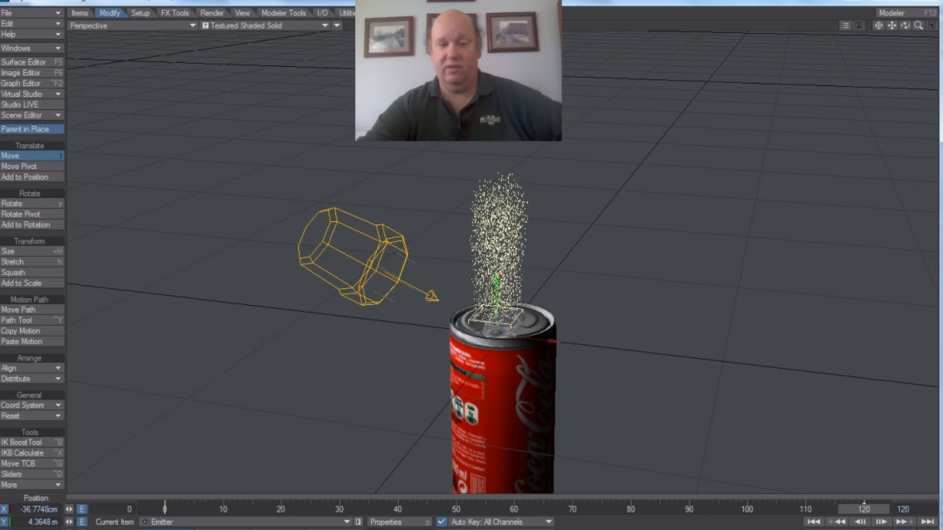
- Animate the can's position so it travels across the grid in X and Z between frames 0 and 120
left_click(560, 356)
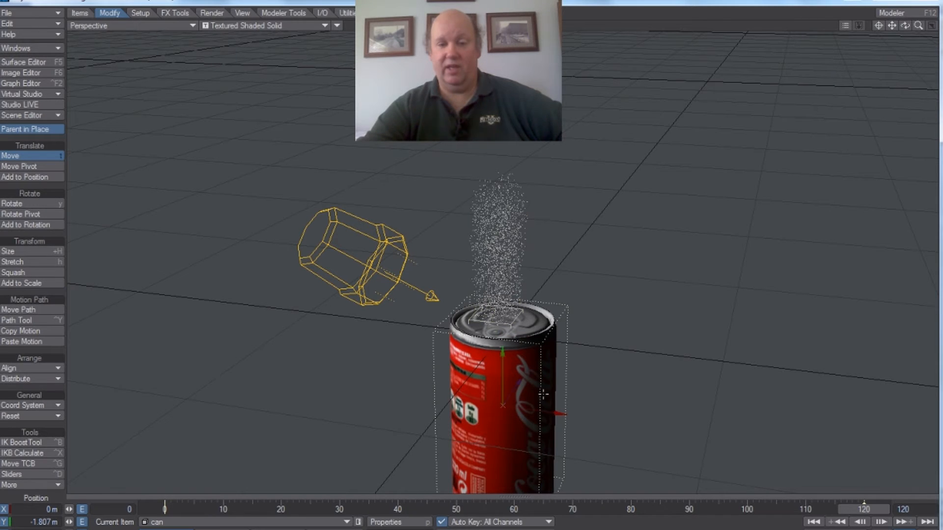
left_click_drag(558, 413, 781, 413)
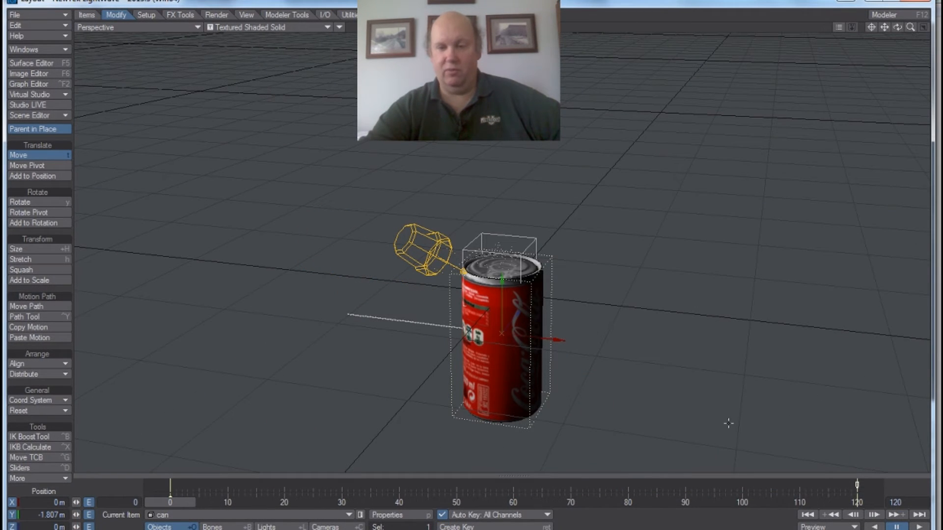
left_click_drag(557, 342, 616, 252)
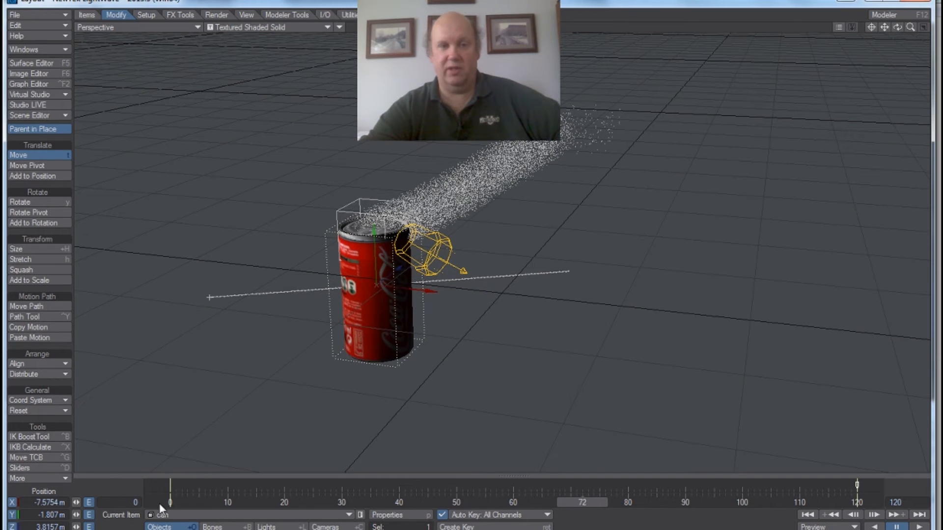
- Preview the moving can and its particle trail in VPR mode, scrubbing between about frames 72 and 43
left_click(293, 30)
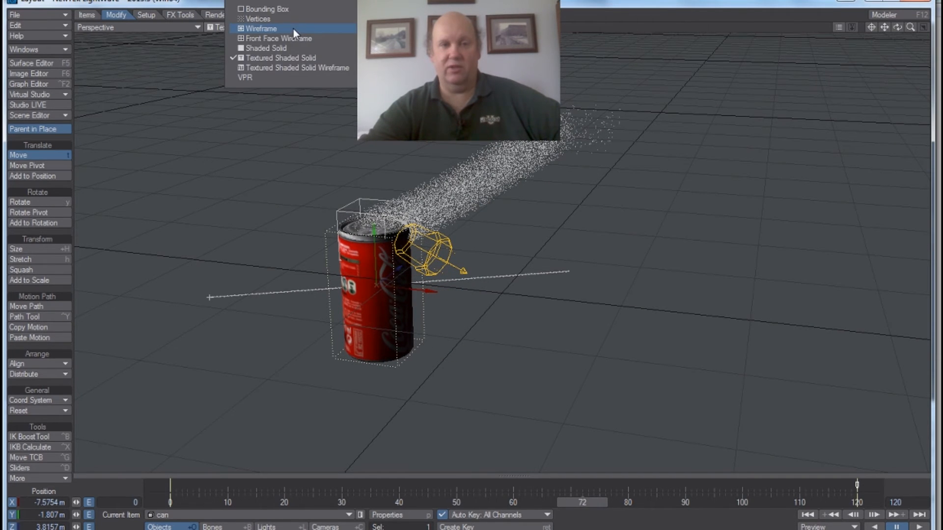
left_click(290, 75)
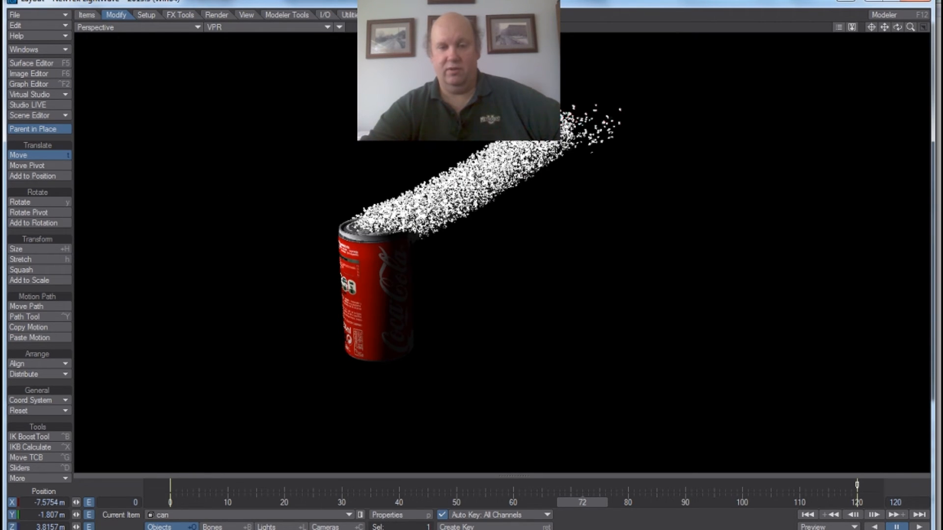
left_click_drag(592, 506, 415, 505)
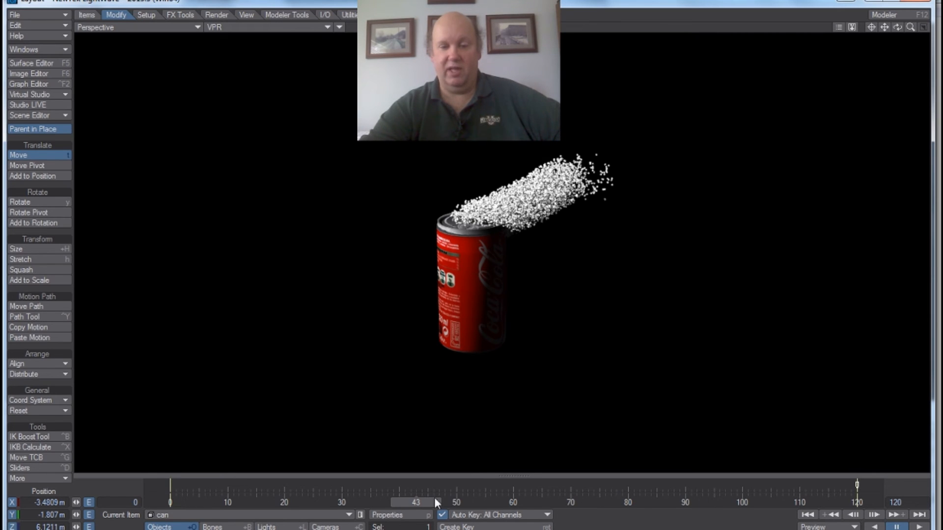
left_click_drag(405, 499, 433, 497)
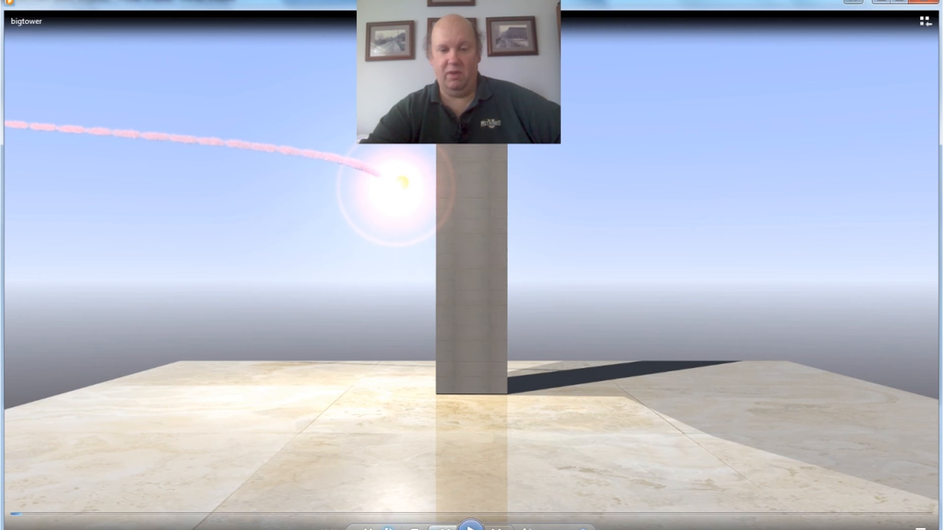
- Switch to the media player and play the bigtower video
key("space")
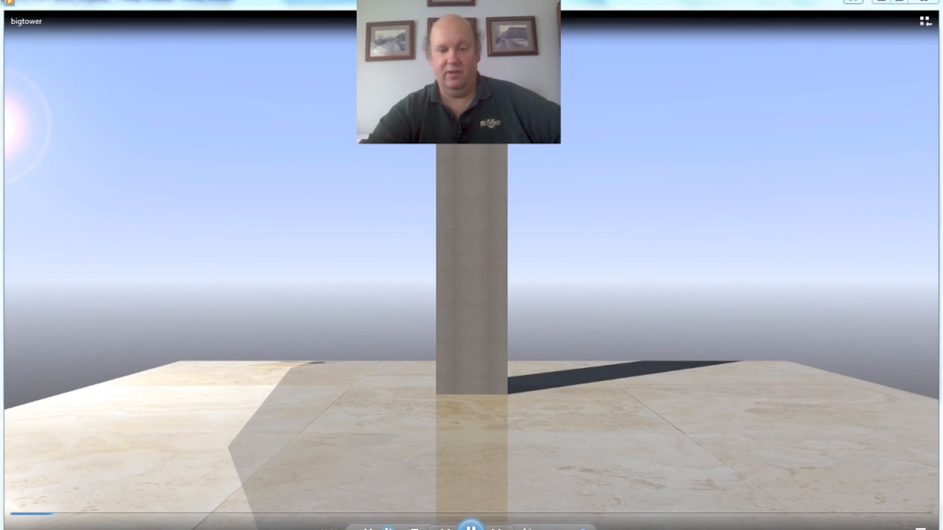